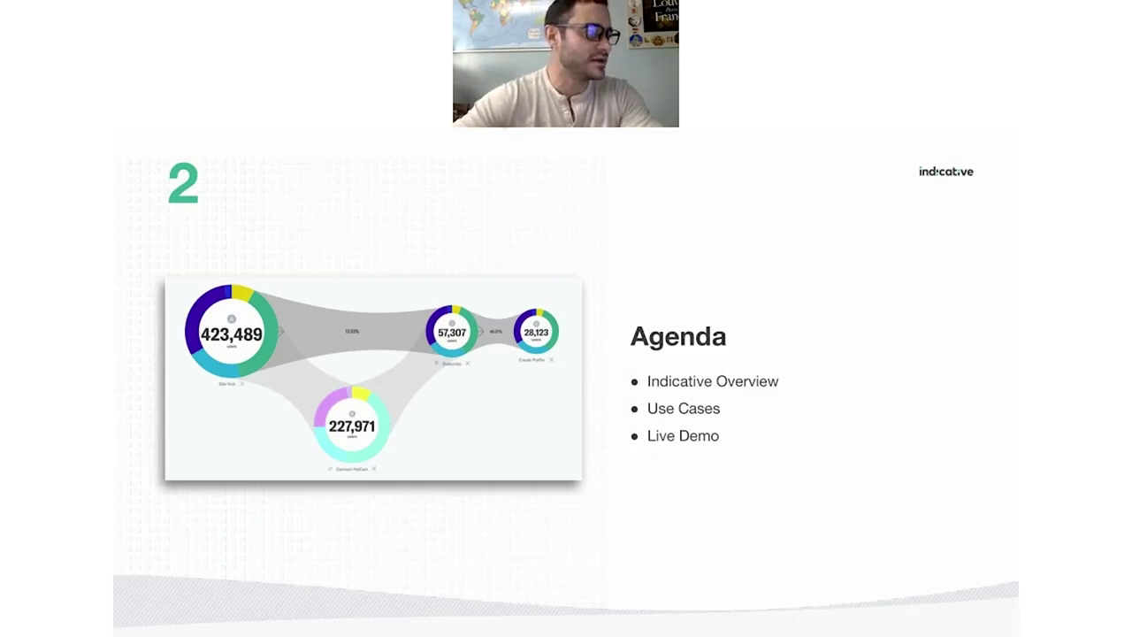
- Advance the presentation from the Agenda slide to the Live Demo slide
{"action": "key", "text": "Right"}
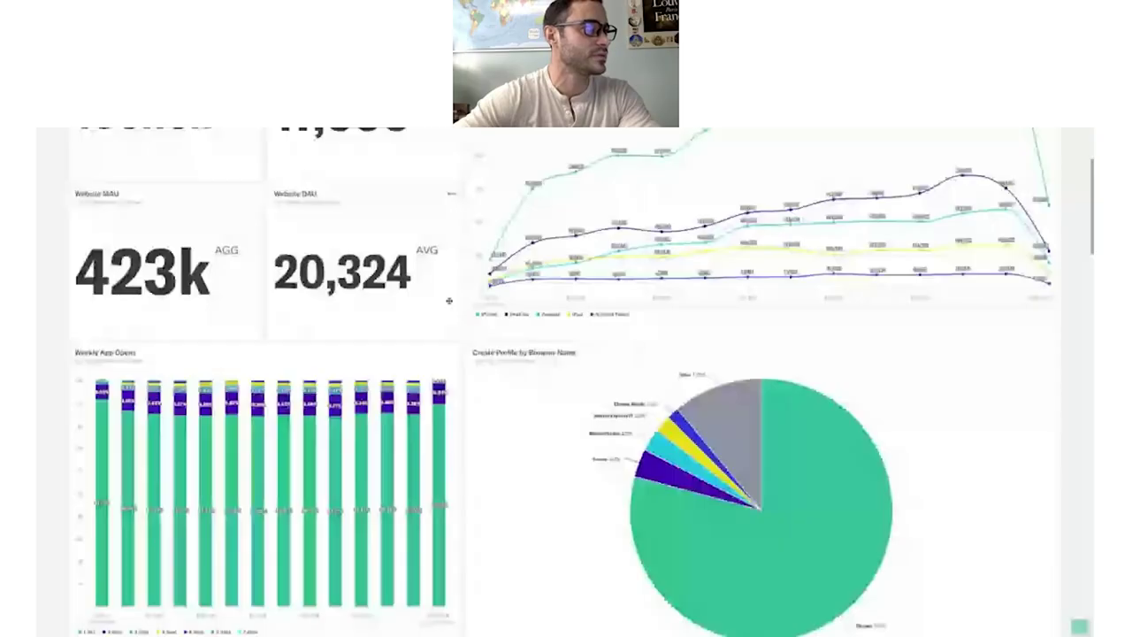
{"action": "scroll", "coordinate": [448, 301], "scroll_direction": "down", "scroll_amount": 1}
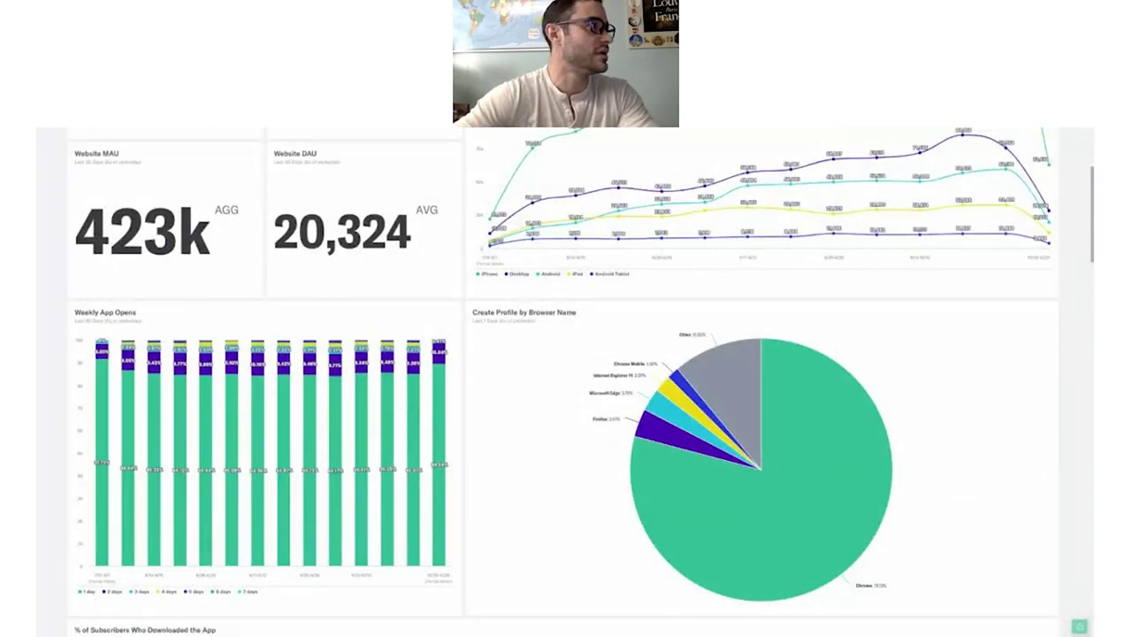
{"action": "scroll", "coordinate": [796, 230], "scroll_direction": "up", "scroll_amount": 2}
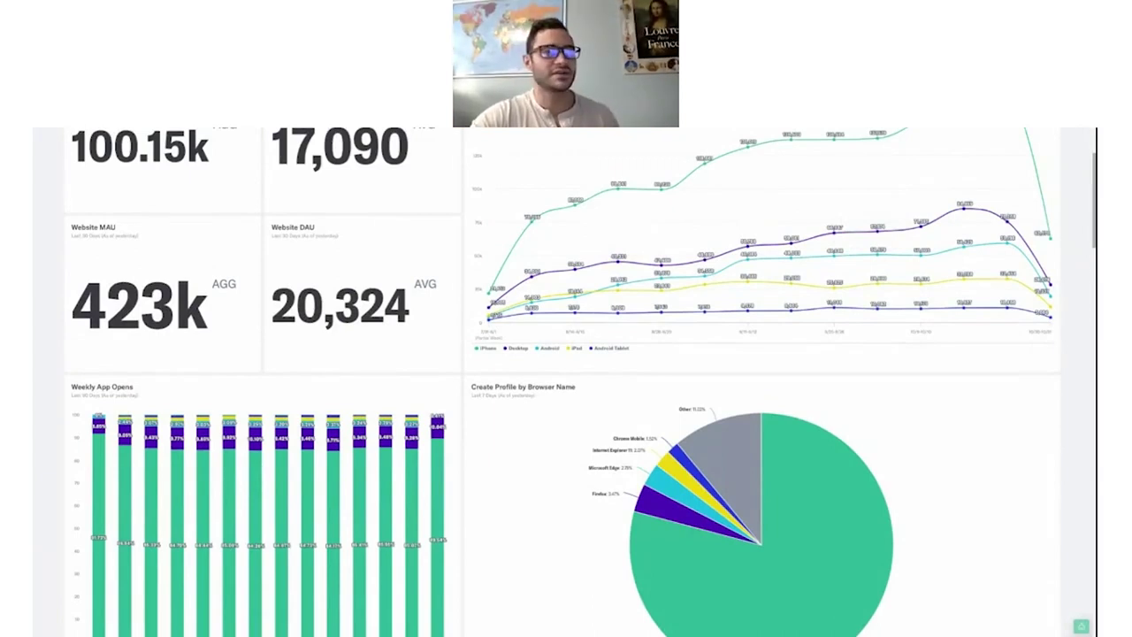
{"action": "scroll", "coordinate": [796, 380], "scroll_direction": "up", "scroll_amount": 3}
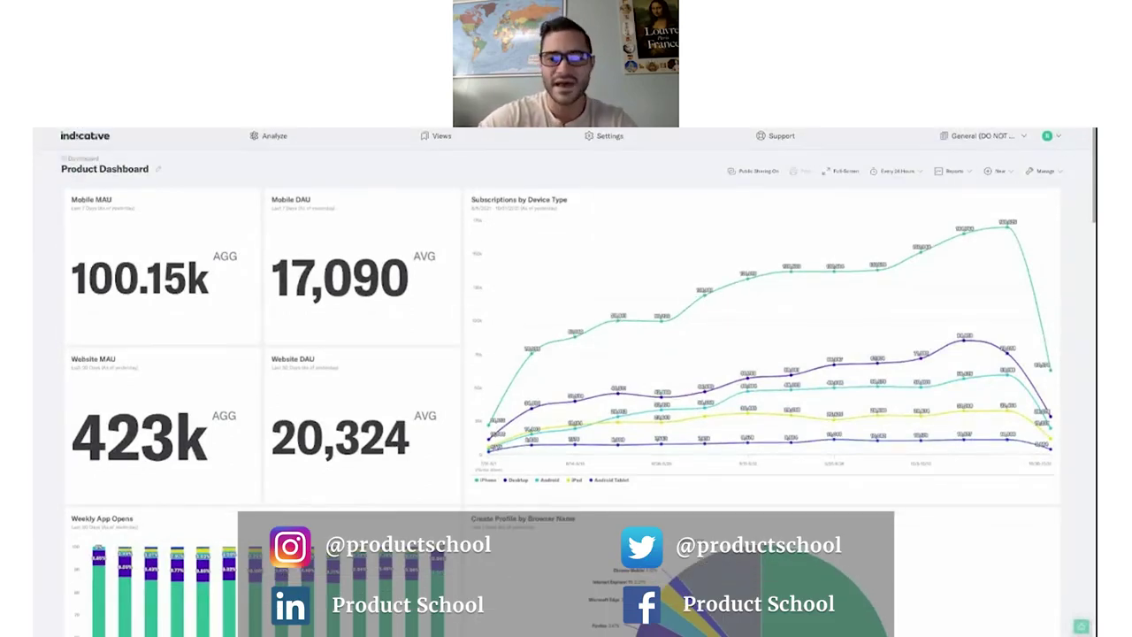
- Drag the Mobile DAU card down so Website DAU (20,324) moves up beside Mobile MAU
{"action": "scroll", "coordinate": [560, 383], "scroll_direction": "down", "scroll_amount": 1}
{"action": "scroll", "coordinate": [560, 383], "scroll_direction": "down", "scroll_amount": 2}
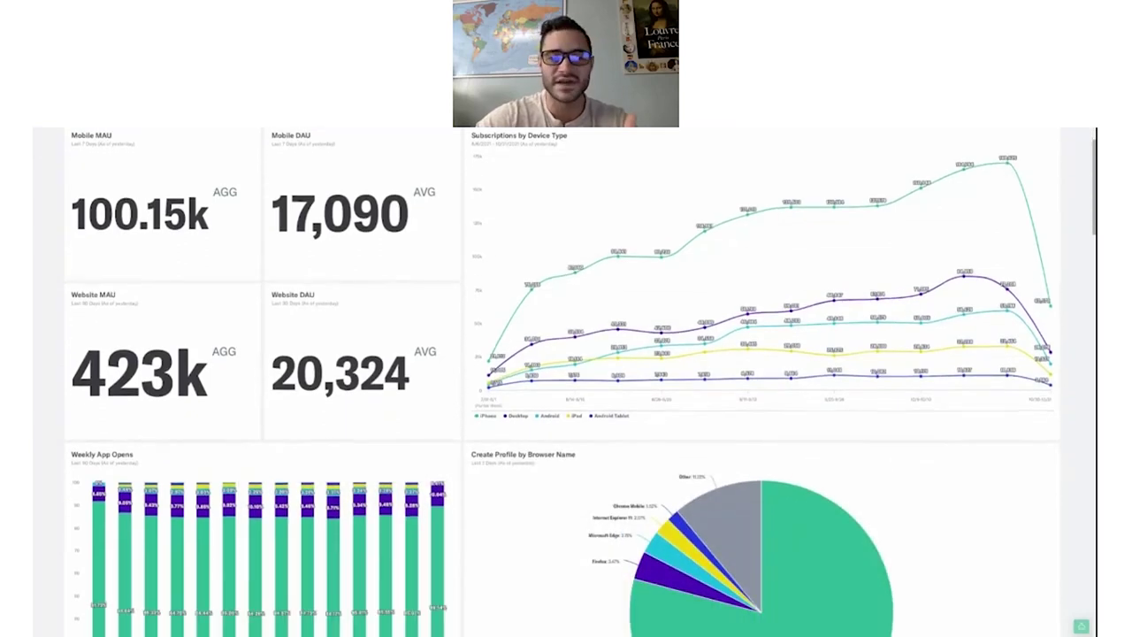
{"action": "scroll", "coordinate": [560, 383], "scroll_direction": "up", "scroll_amount": 3}
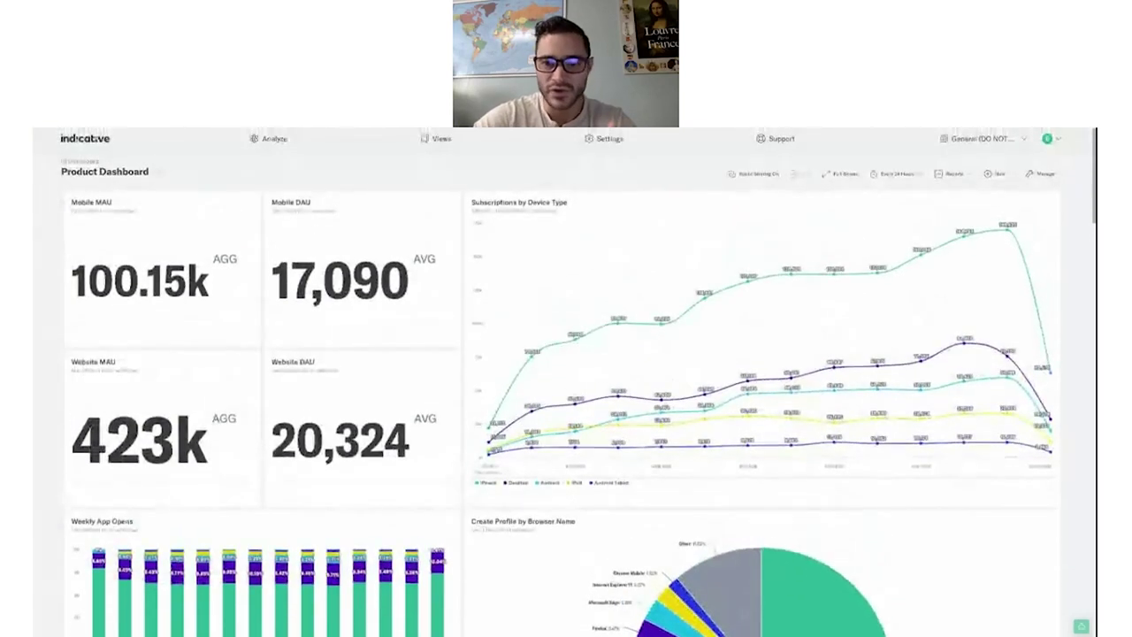
{"action": "scroll", "coordinate": [560, 383], "scroll_direction": "down", "scroll_amount": 1}
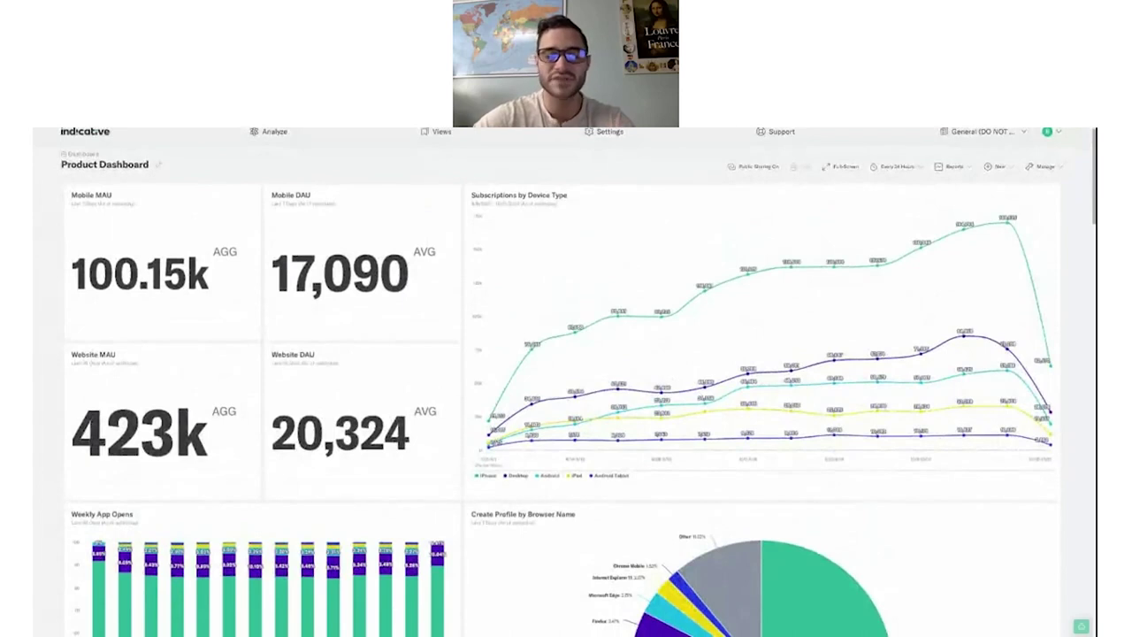
{"action": "scroll", "coordinate": [560, 383], "scroll_direction": "down", "scroll_amount": 1}
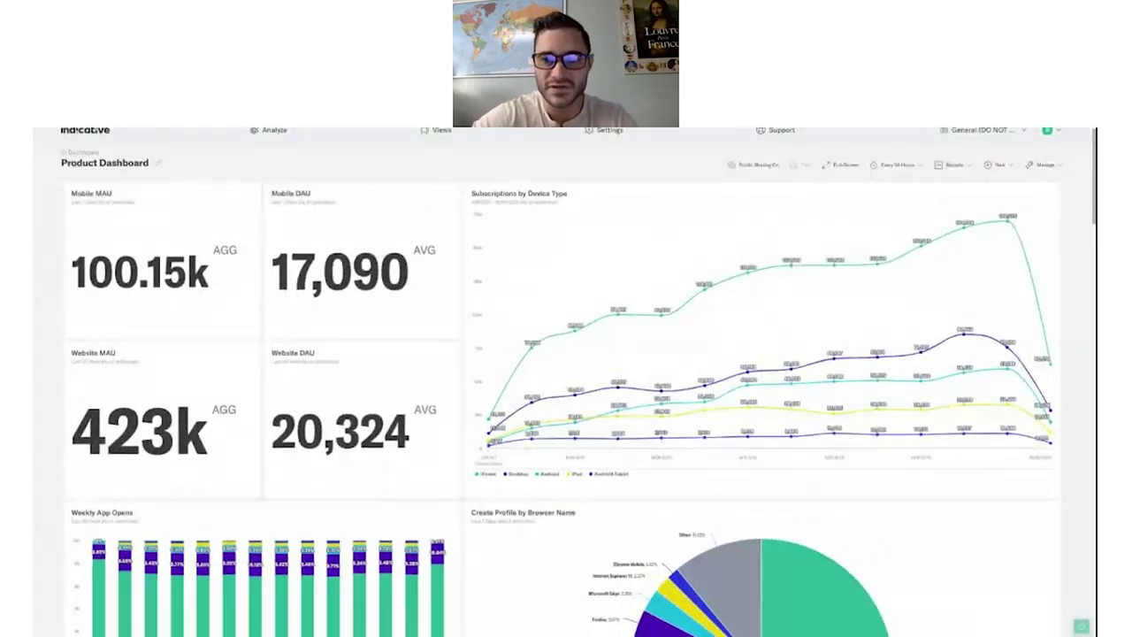
{"action": "scroll", "coordinate": [560, 383], "scroll_direction": "down", "scroll_amount": 1}
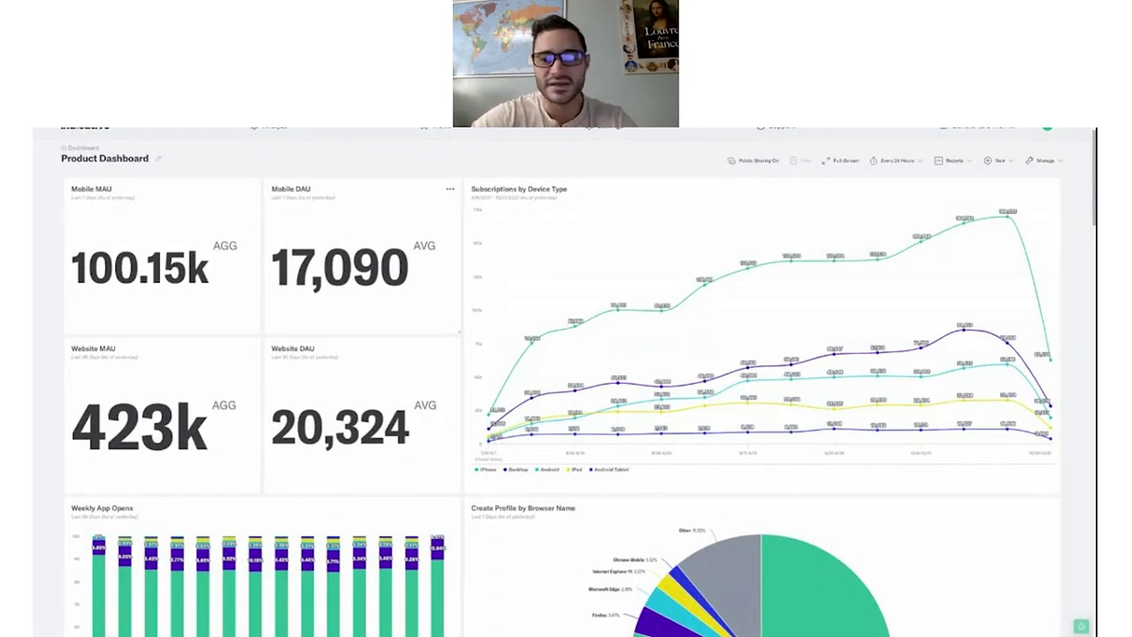
{"action": "mouse_move", "coordinate": [354, 256]}
{"action": "left_mouse_down"}
{"action": "mouse_move", "coordinate": [353, 242]}
{"action": "mouse_move", "coordinate": [354, 263]}
{"action": "left_mouse_up"}
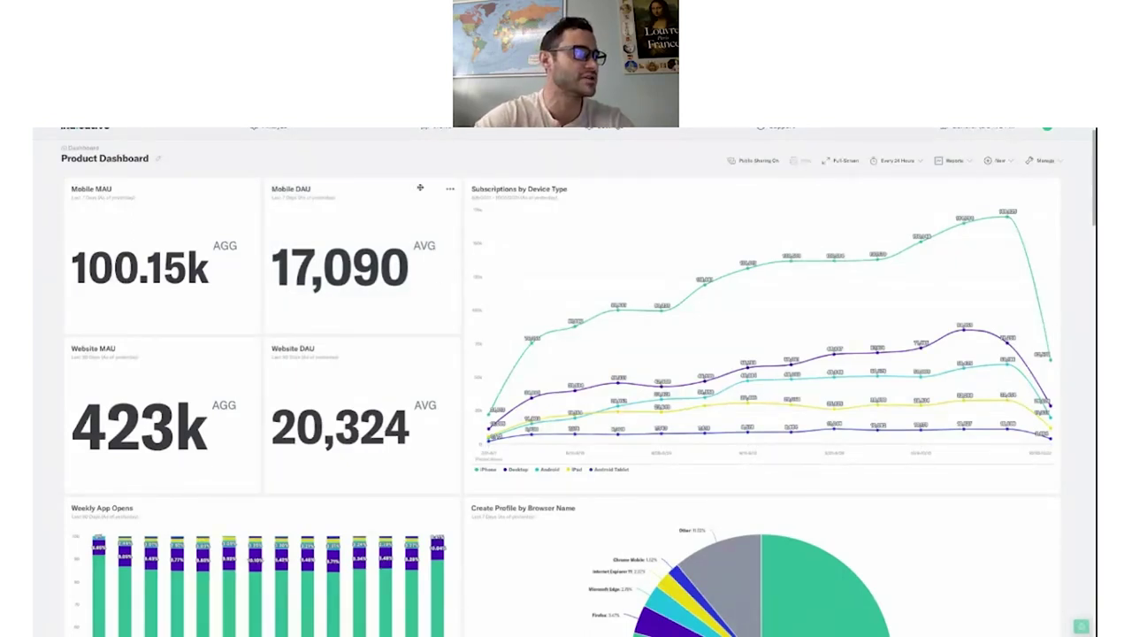
{"action": "left_click_drag", "start_coordinate": [420, 187], "coordinate": [421, 353]}
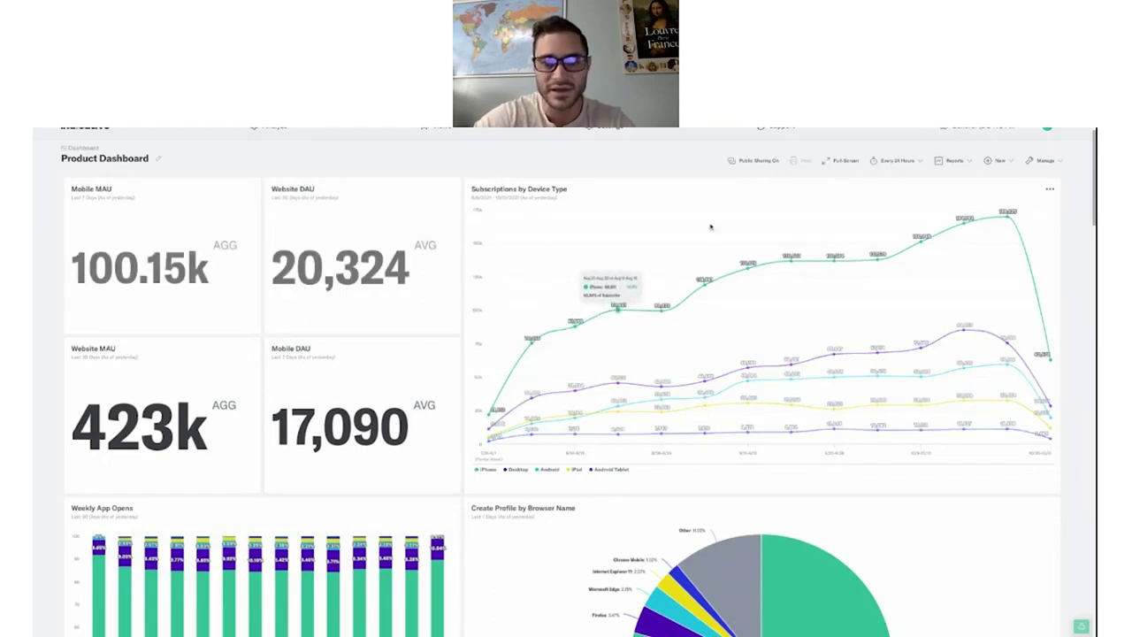
- Scroll past the bar and pie charts to the Mobile Journeys to Purchase Product Sankey chart
{"action": "scroll", "coordinate": [857, 339], "scroll_direction": "down", "scroll_amount": 1}
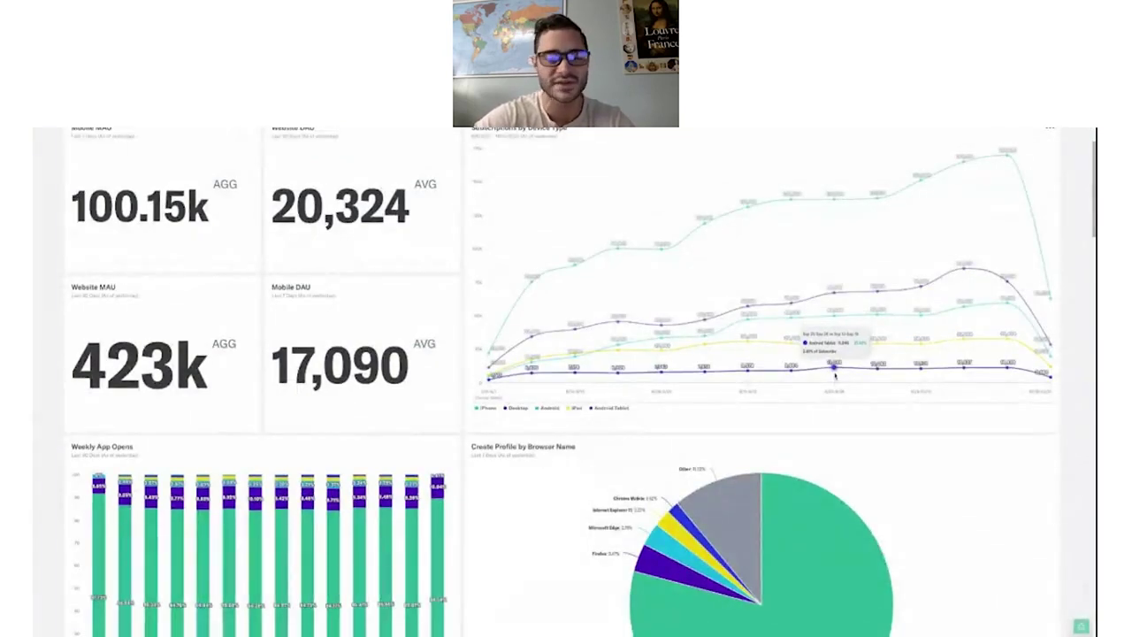
{"action": "scroll", "coordinate": [835, 372], "scroll_direction": "down", "scroll_amount": 1}
{"action": "scroll", "coordinate": [835, 372], "scroll_direction": "down", "scroll_amount": 1}
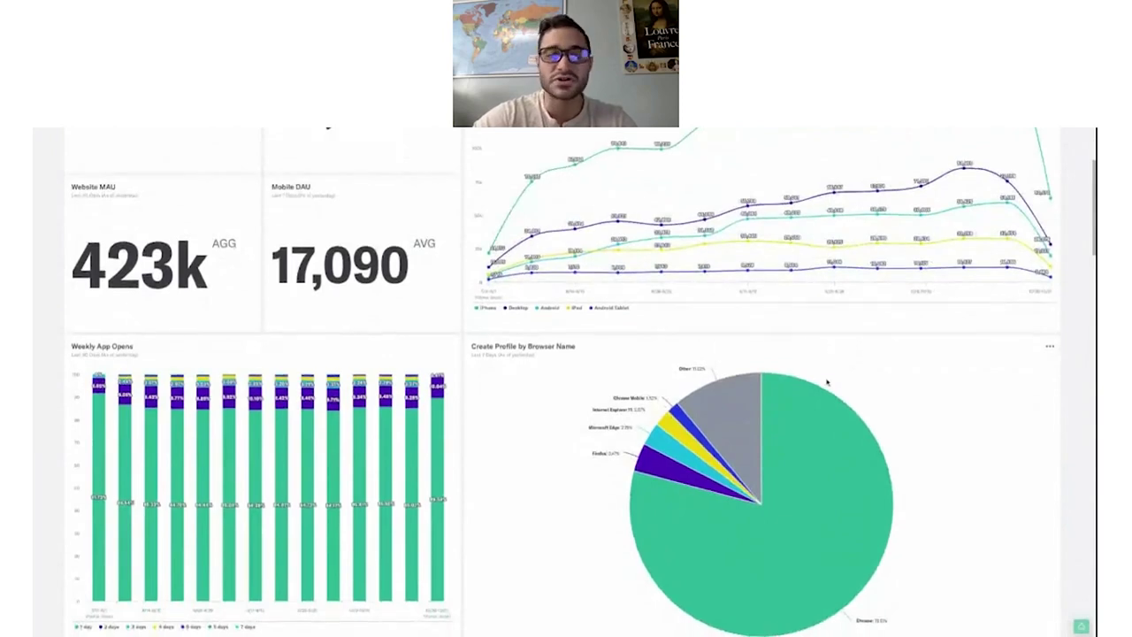
{"action": "scroll", "coordinate": [827, 382], "scroll_direction": "down", "scroll_amount": 1}
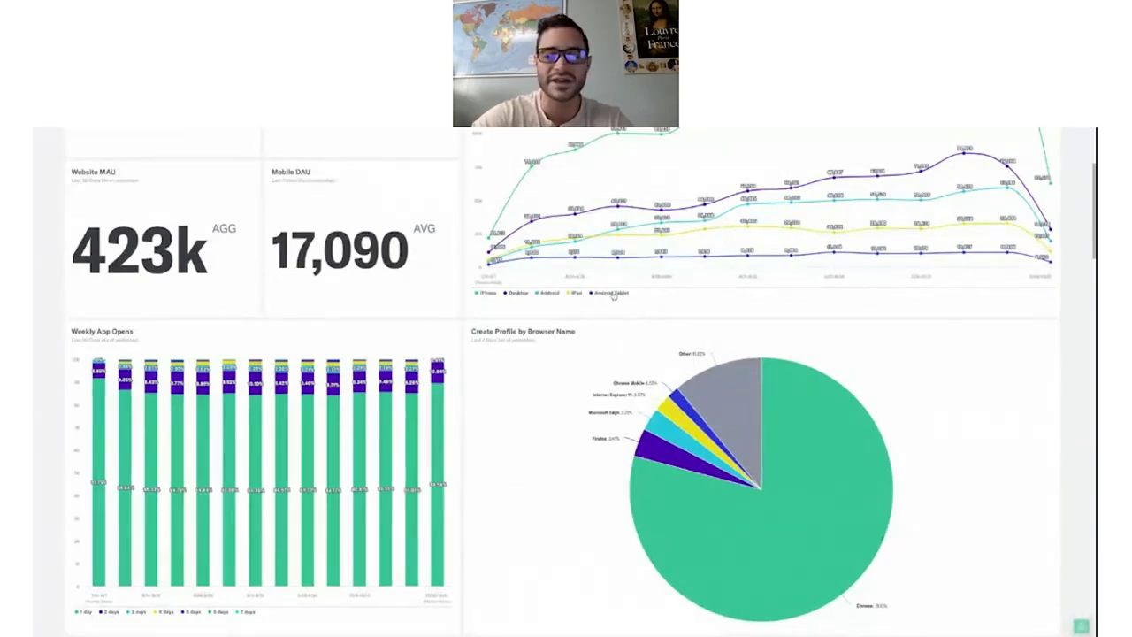
{"action": "mouse_move", "coordinate": [920, 253]}
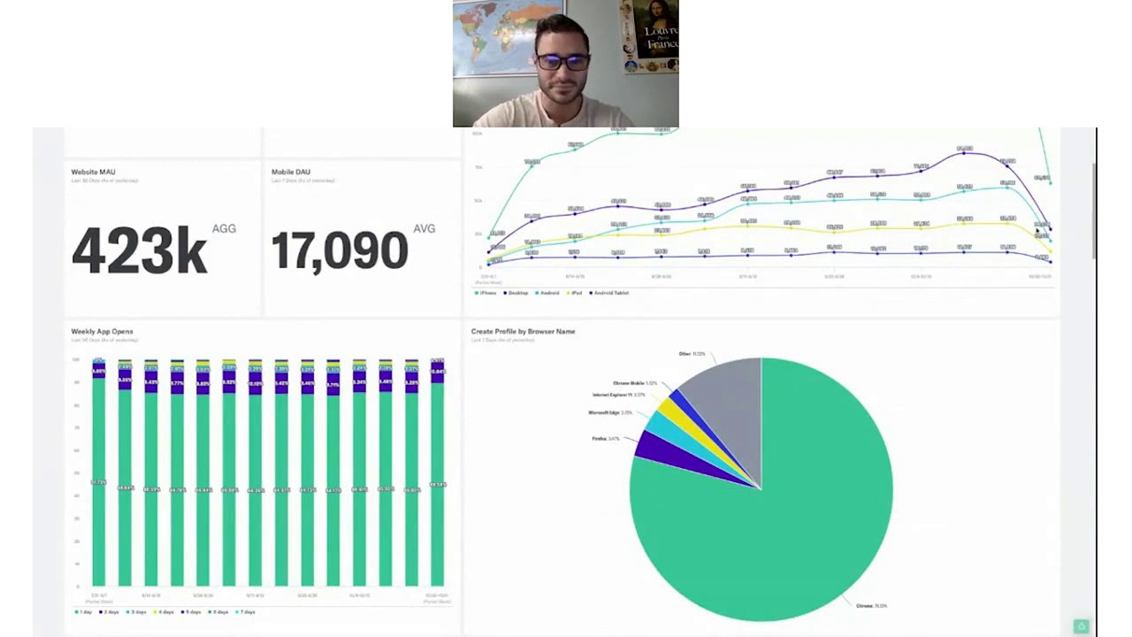
{"action": "scroll", "coordinate": [503, 386], "scroll_direction": "up", "scroll_amount": 2}
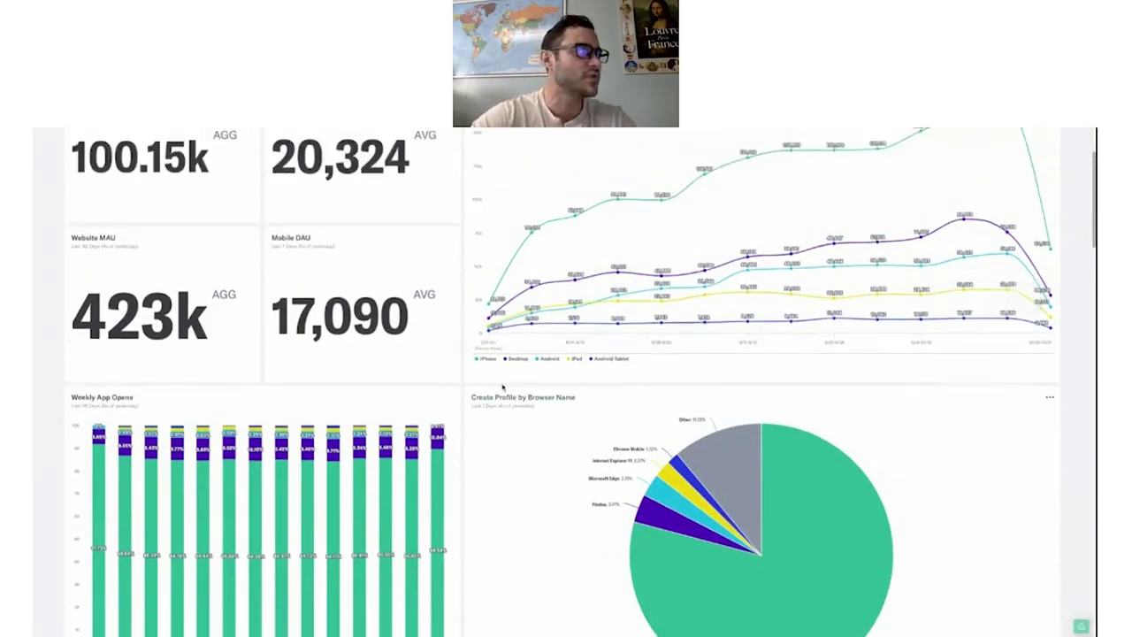
{"action": "scroll", "coordinate": [504, 387], "scroll_direction": "down", "scroll_amount": 2}
{"action": "scroll", "coordinate": [504, 386], "scroll_direction": "up", "scroll_amount": 2}
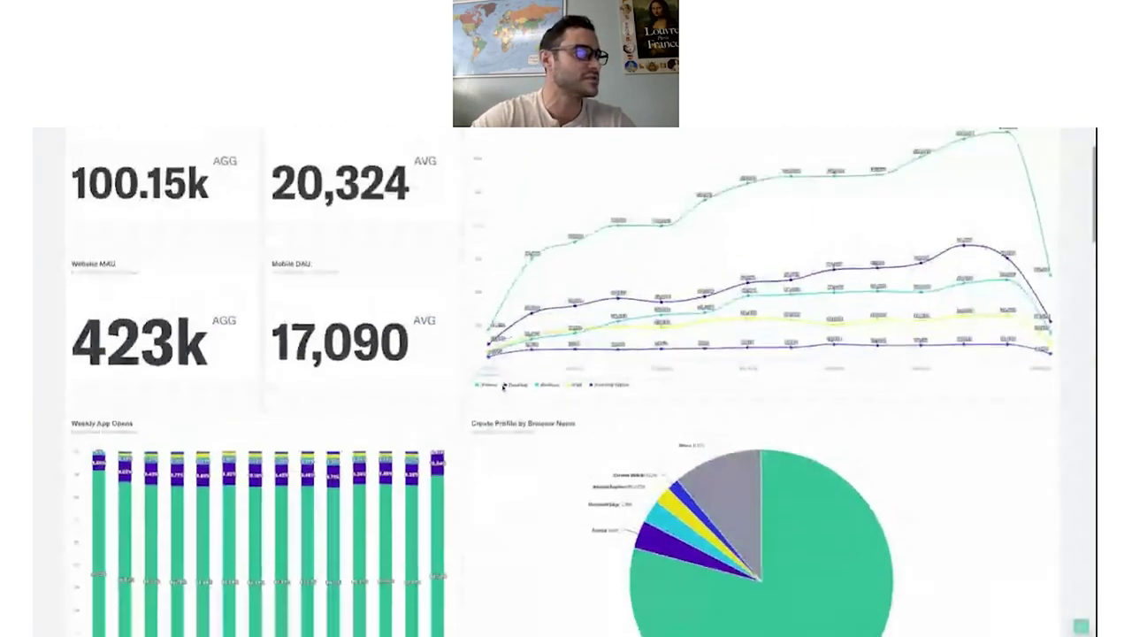
{"action": "scroll", "coordinate": [503, 387], "scroll_direction": "up", "scroll_amount": 1}
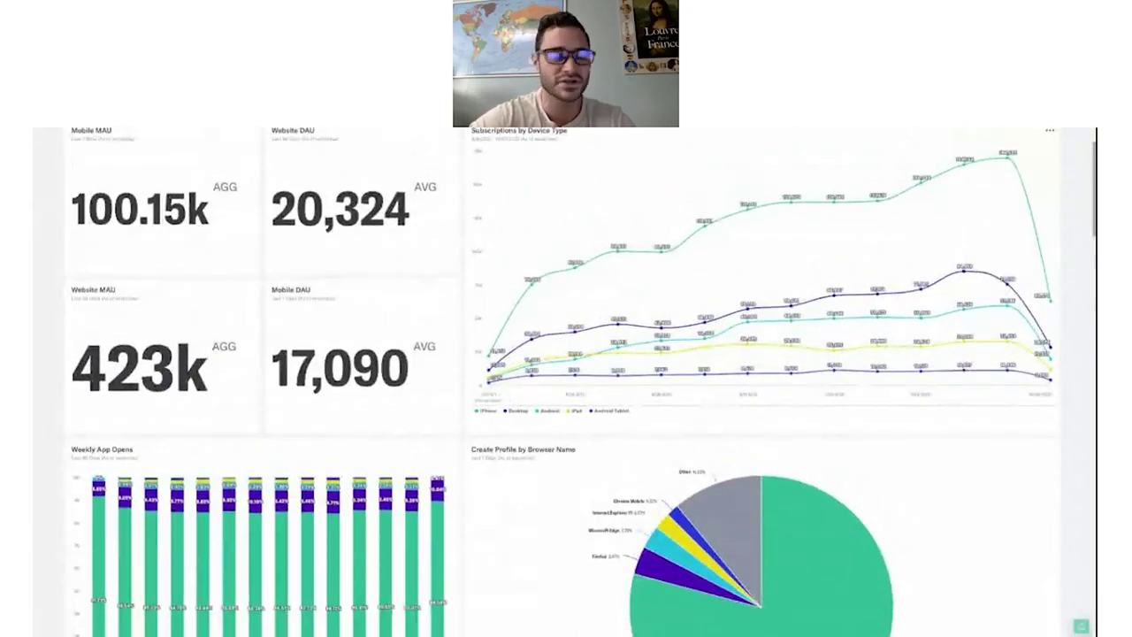
{"action": "scroll", "coordinate": [561, 382], "scroll_direction": "up", "scroll_amount": 1}
{"action": "scroll", "coordinate": [563, 382], "scroll_direction": "down", "scroll_amount": 1}
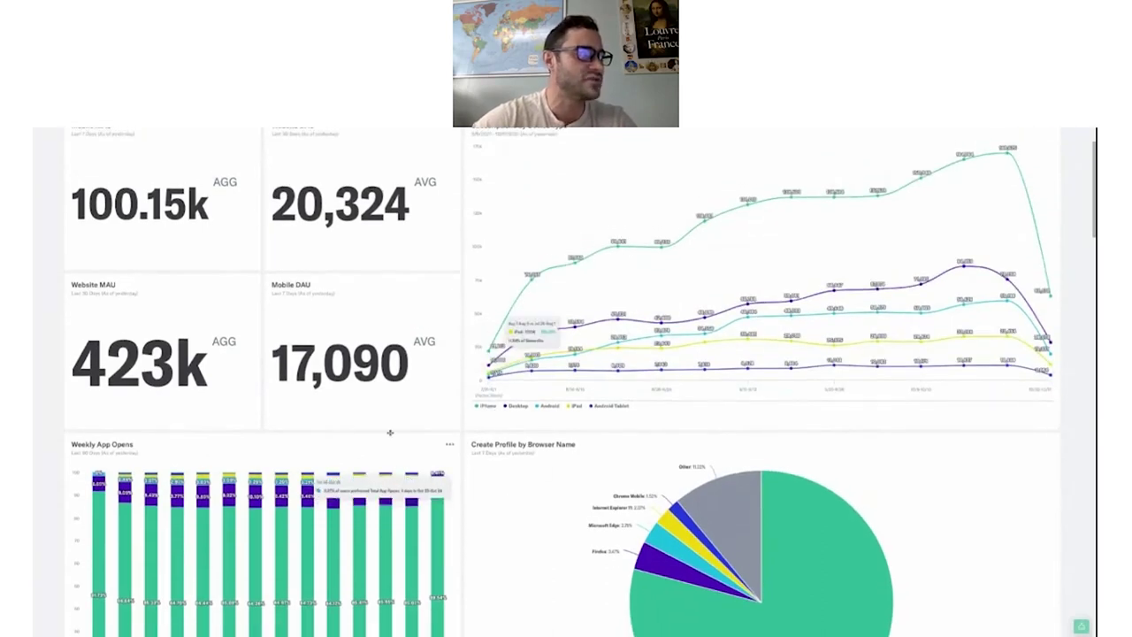
{"action": "scroll", "coordinate": [425, 419], "scroll_direction": "down", "scroll_amount": 1}
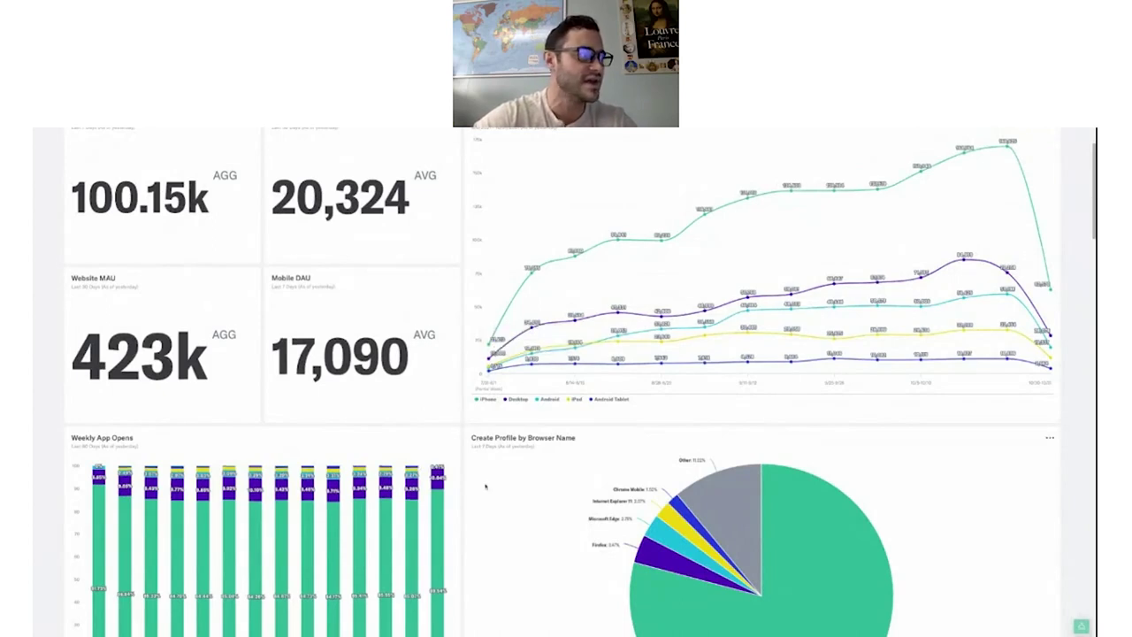
{"action": "scroll", "coordinate": [486, 486], "scroll_direction": "down", "scroll_amount": 1}
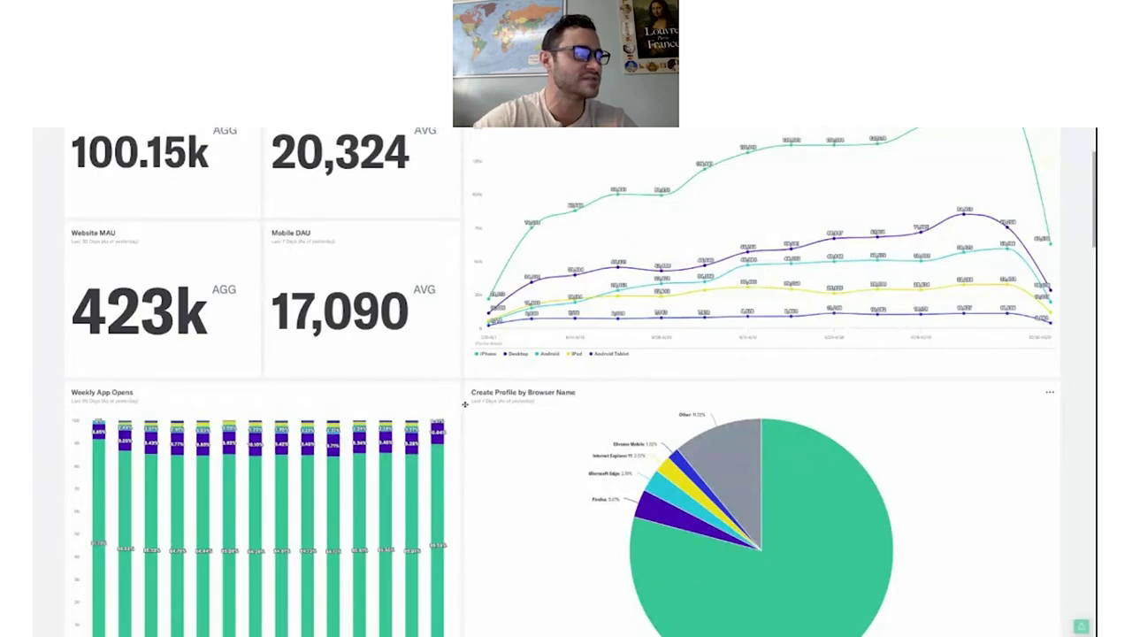
{"action": "scroll", "coordinate": [465, 404], "scroll_direction": "down", "scroll_amount": 5}
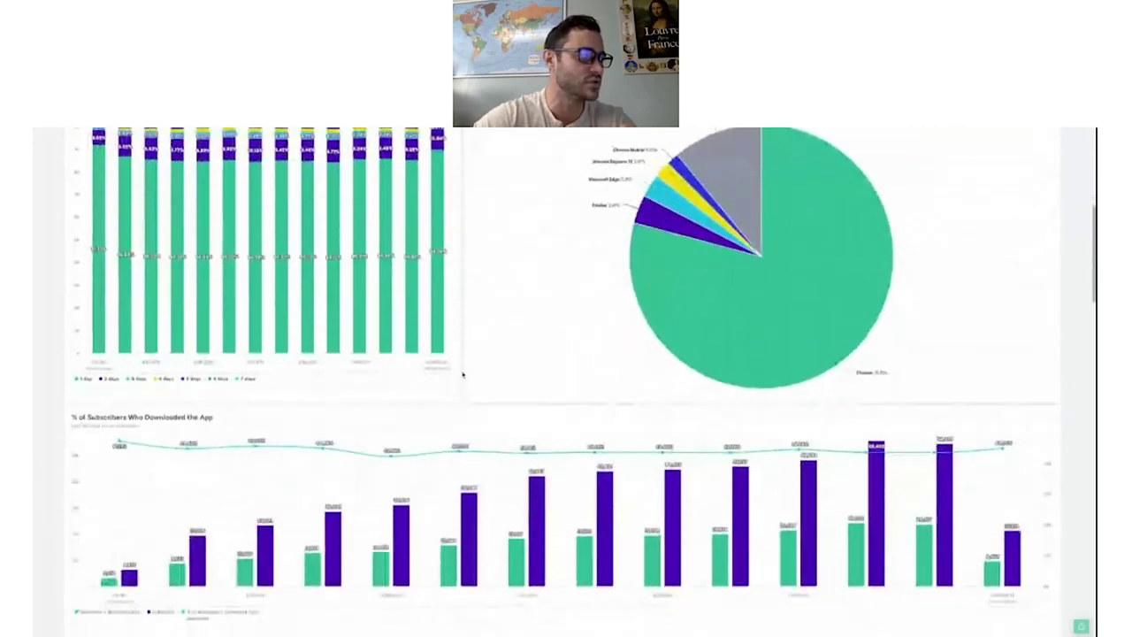
{"action": "scroll", "coordinate": [483, 372], "scroll_direction": "up", "scroll_amount": 2}
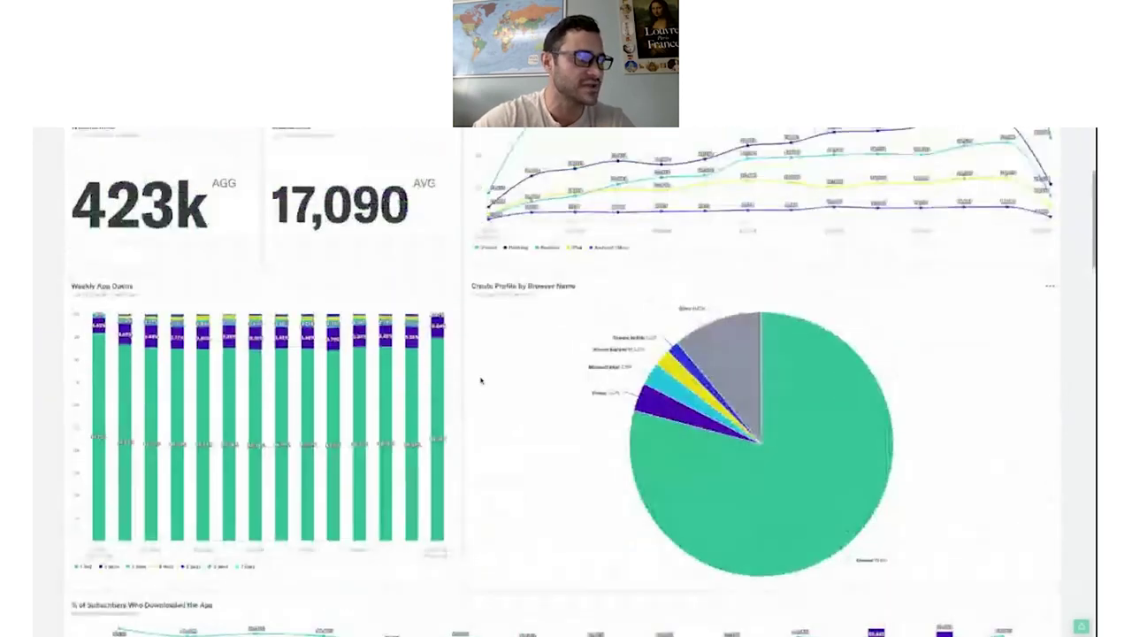
{"action": "scroll", "coordinate": [481, 380], "scroll_direction": "down", "scroll_amount": 8}
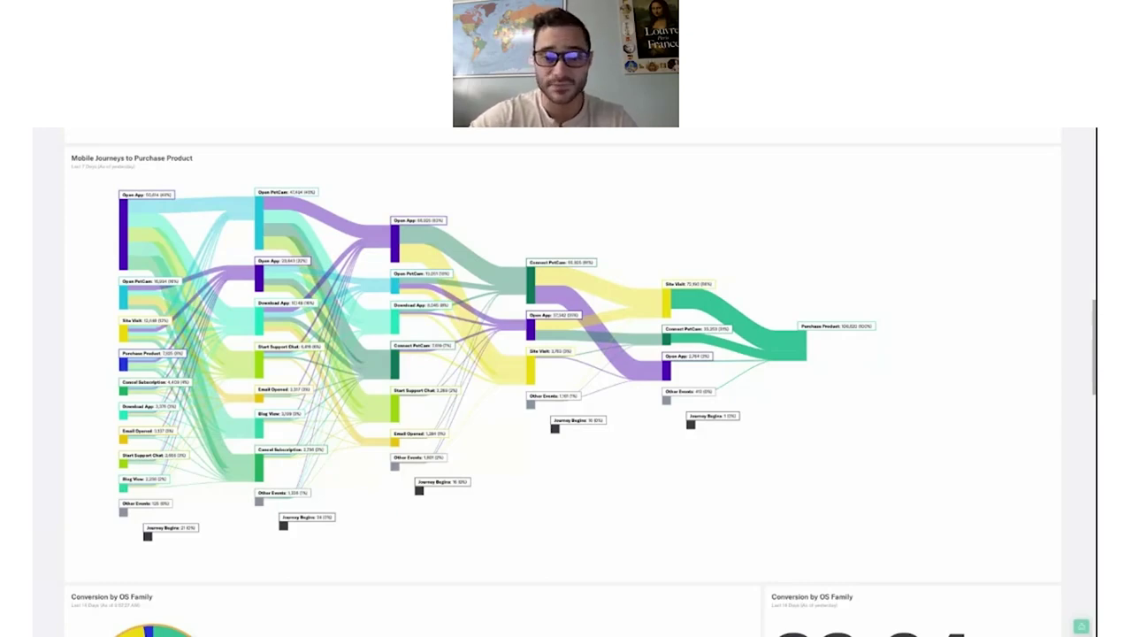
- Scroll past the Conversion by OS Family panels to the App Retention by Device Type tables
{"action": "scroll", "coordinate": [940, 298], "scroll_direction": "down", "scroll_amount": 4}
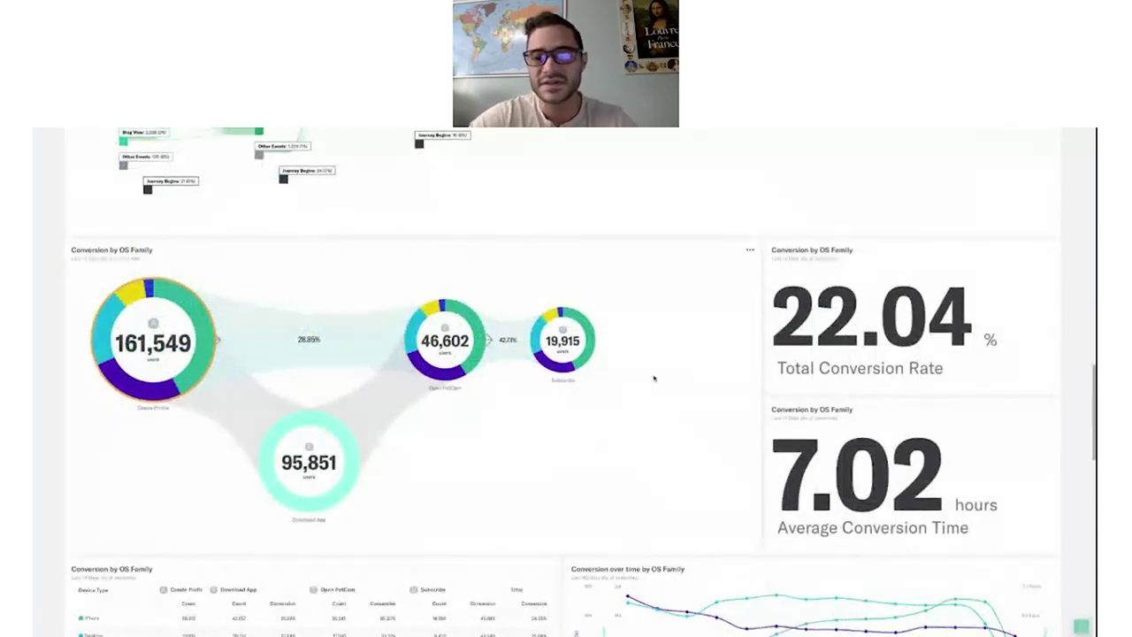
{"action": "scroll", "coordinate": [663, 384], "scroll_direction": "down", "scroll_amount": 1}
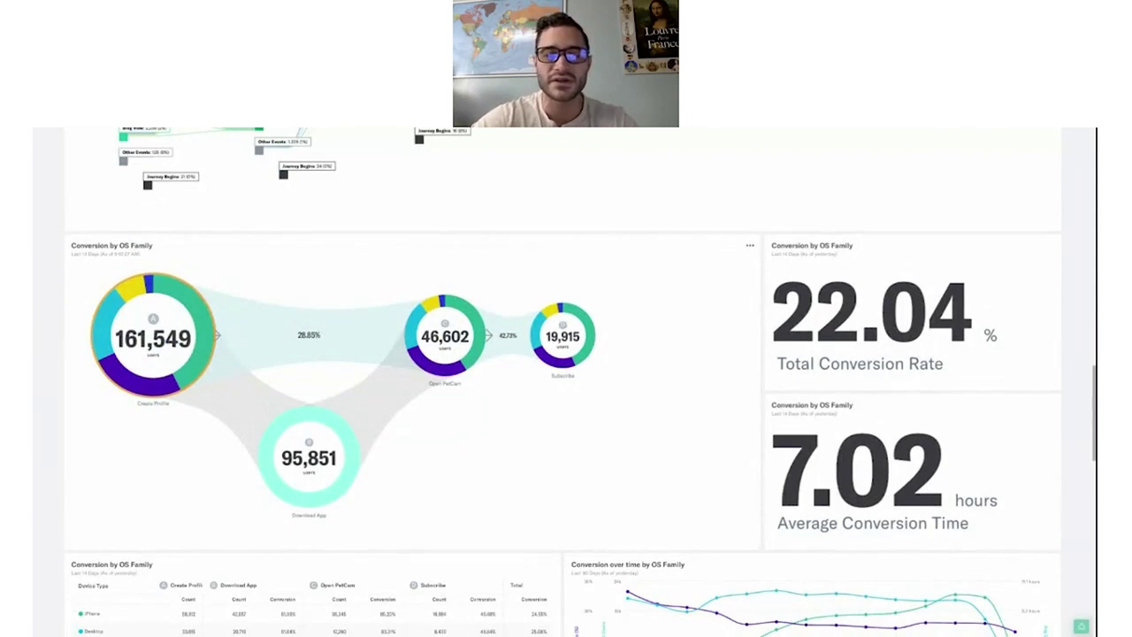
{"action": "scroll", "coordinate": [566, 380], "scroll_direction": "down", "scroll_amount": 1}
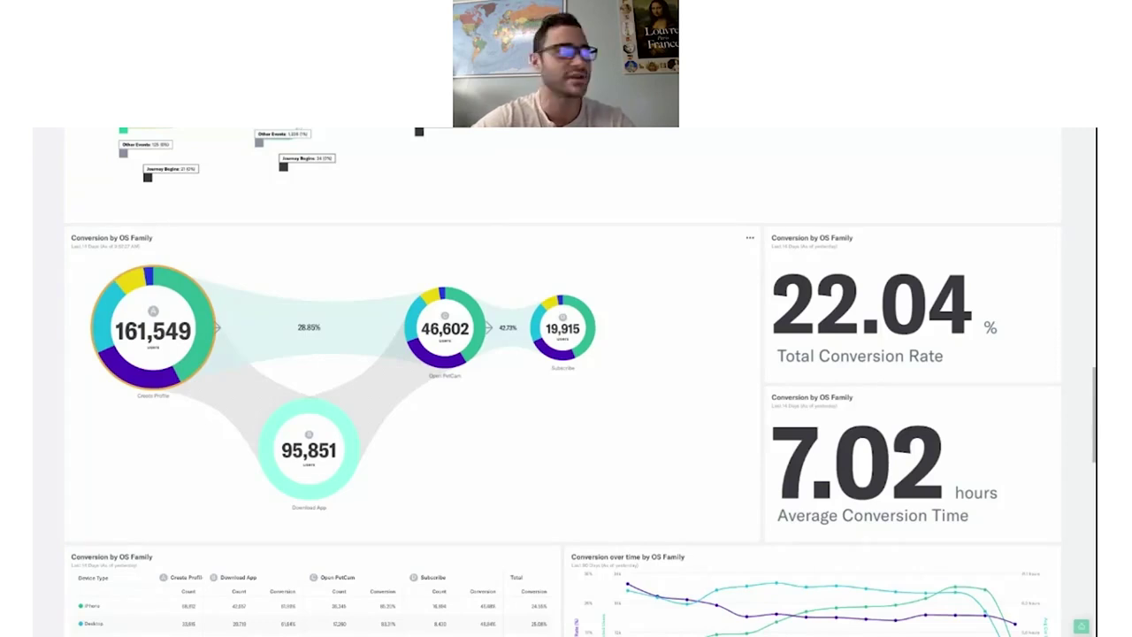
{"action": "scroll", "coordinate": [566, 380], "scroll_direction": "down", "scroll_amount": 1}
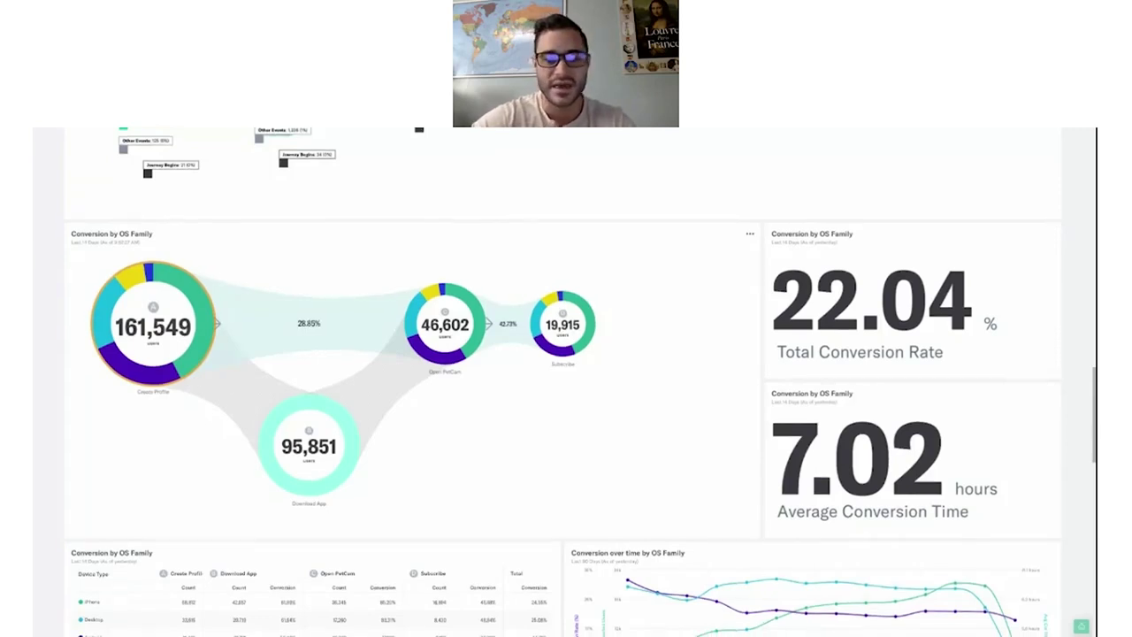
{"action": "scroll", "coordinate": [620, 409], "scroll_direction": "down", "scroll_amount": 5}
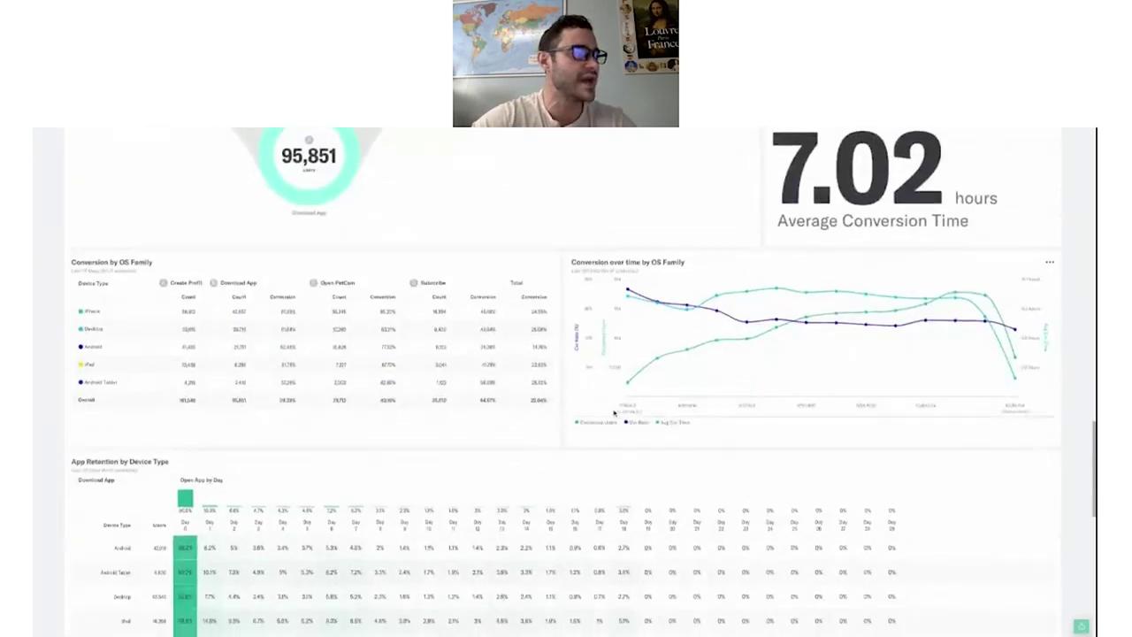
{"action": "scroll", "coordinate": [615, 413], "scroll_direction": "down", "scroll_amount": 5}
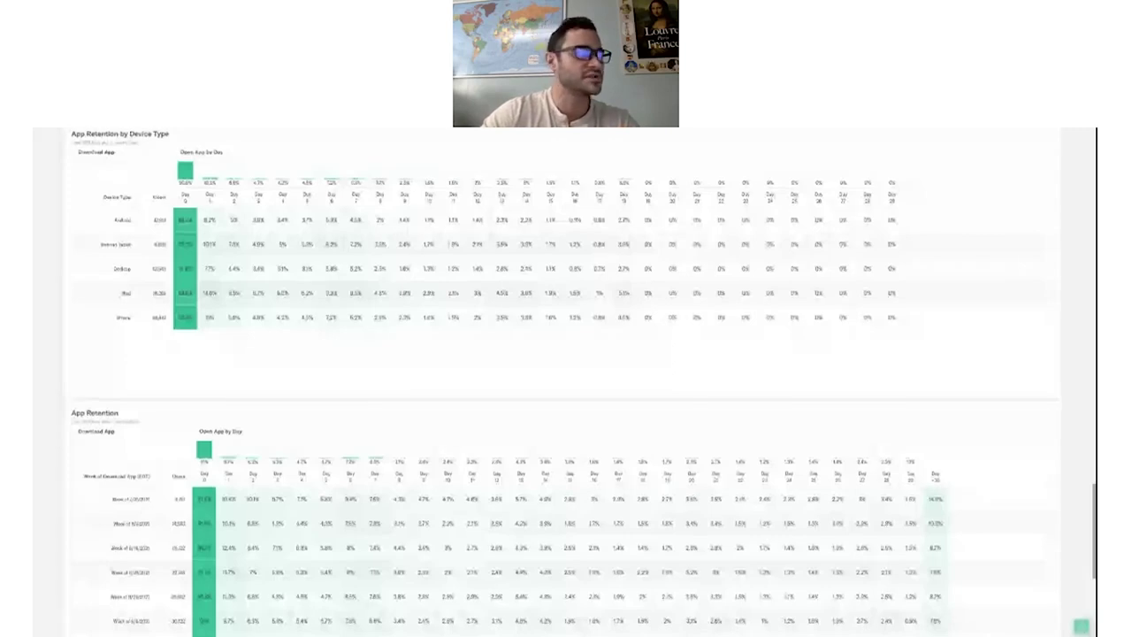
{"action": "scroll", "coordinate": [566, 381], "scroll_direction": "up", "scroll_amount": 15}
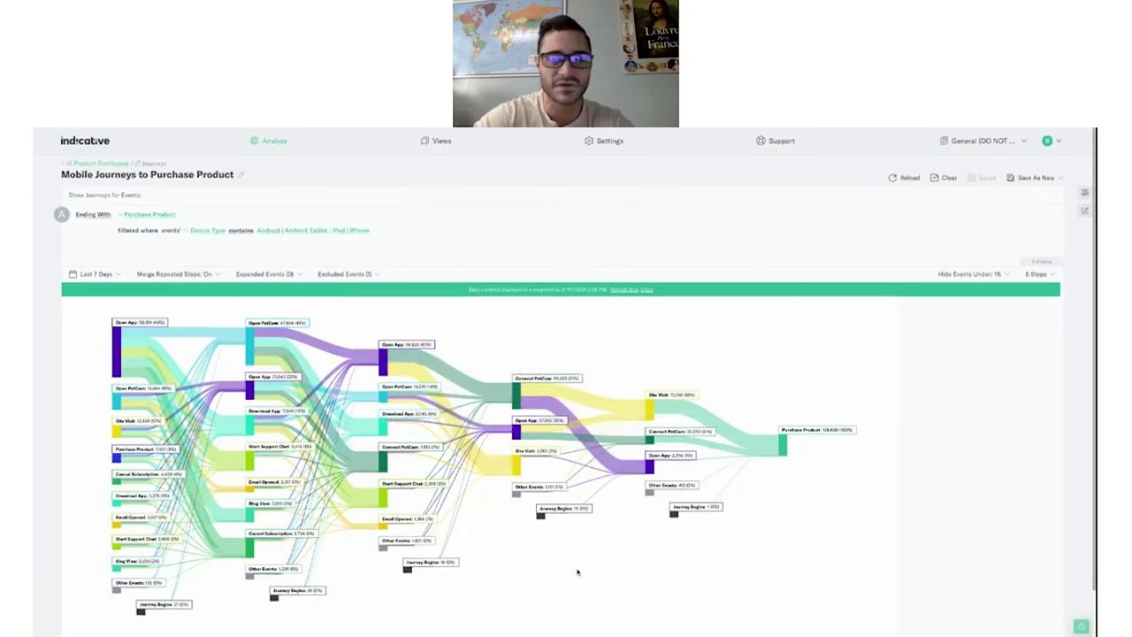
{"action": "scroll", "coordinate": [578, 584], "scroll_direction": "down", "scroll_amount": 1}
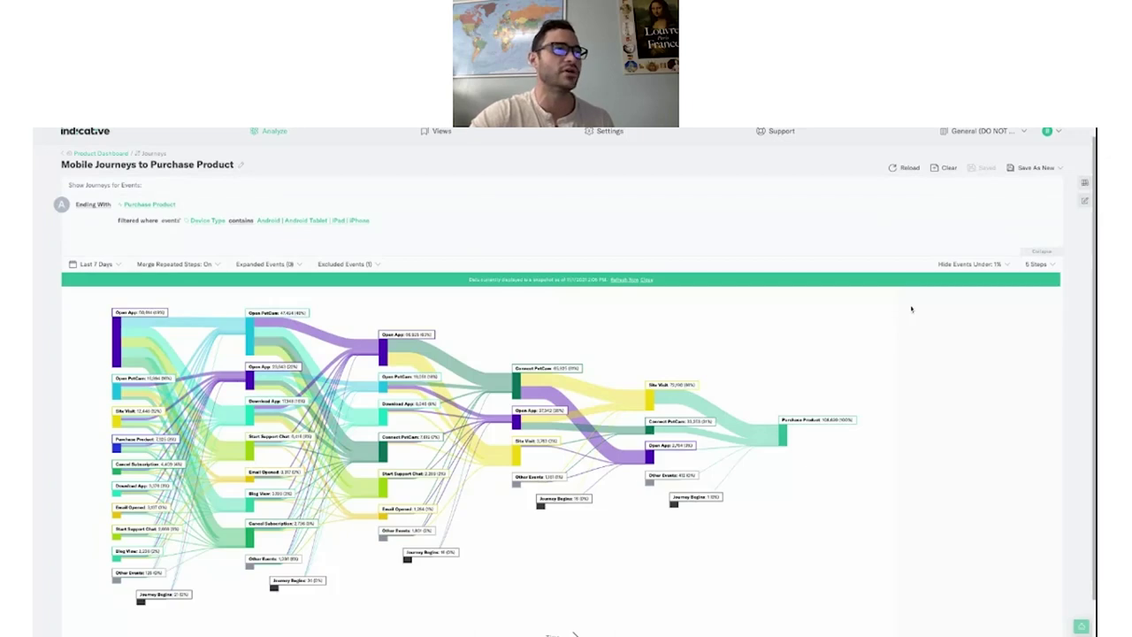
- Clear the mobile journeys report, leaving a blank Untitled journey
{"action": "left_click", "coordinate": [950, 169]}
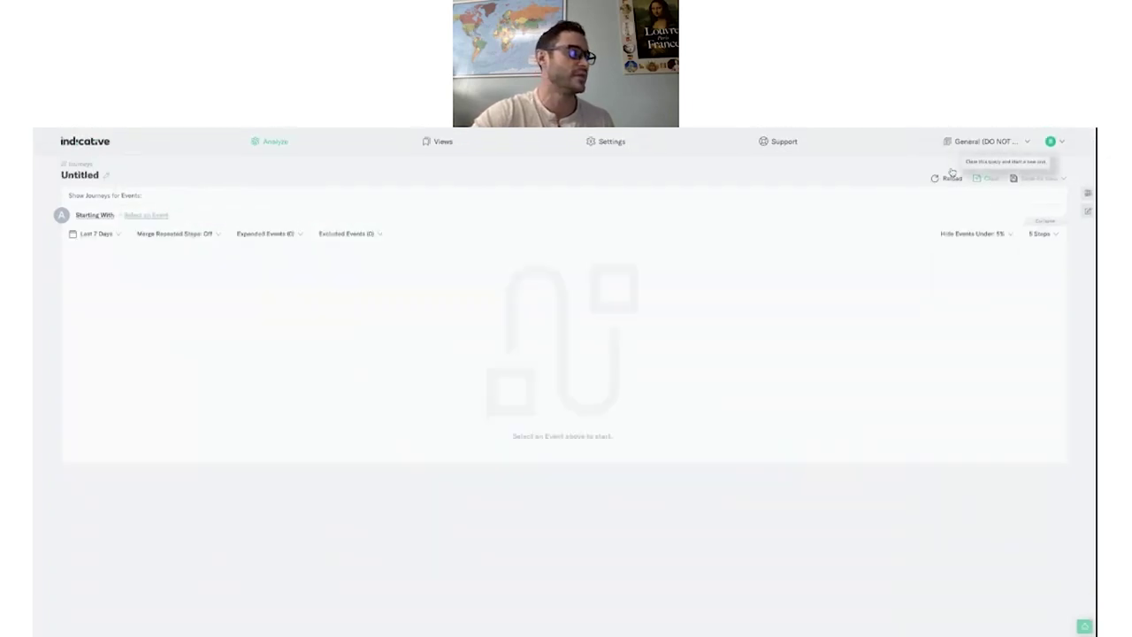
- Title the journey 'What are mobile users doing prior to converting?'
{"action": "left_click", "coordinate": [107, 177]}
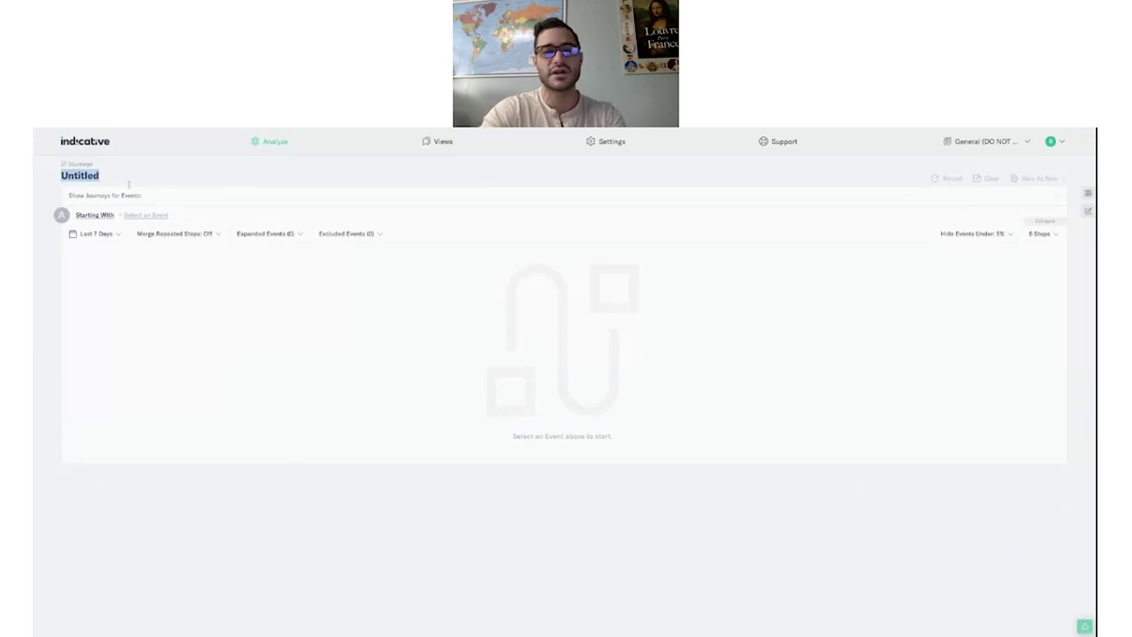
{"action": "type", "text": "What are user"}
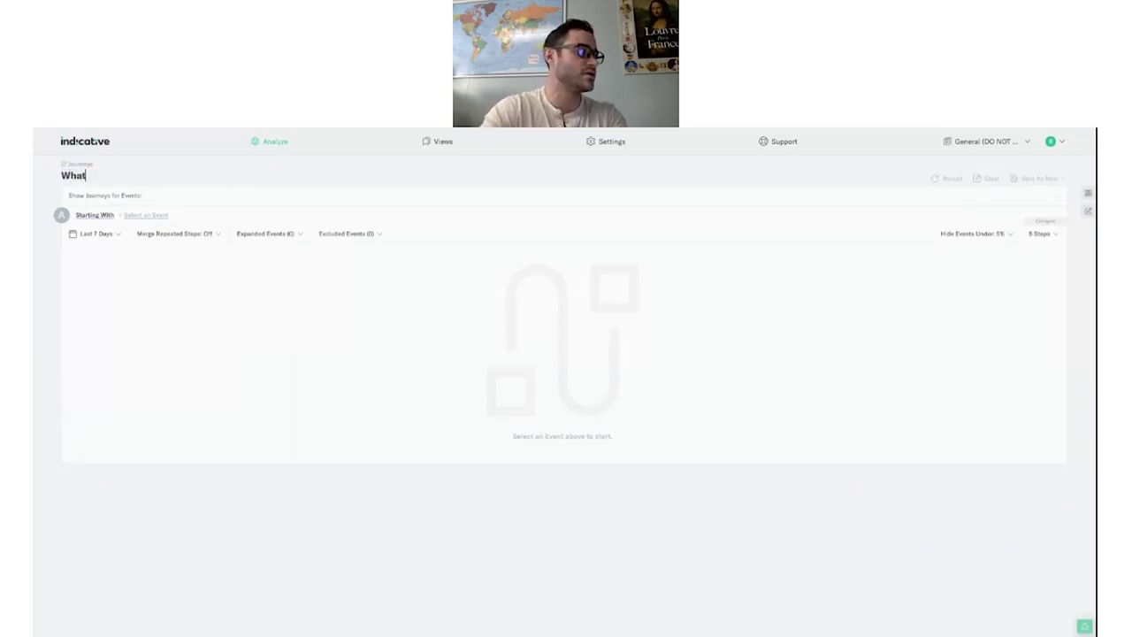
{"action": "key", "text": "BackSpace"}
{"action": "key", "text": "BackSpace"}
{"action": "key", "text": "BackSpace"}
{"action": "key", "text": "BackSpace"}
{"action": "type", "text": "mo"}
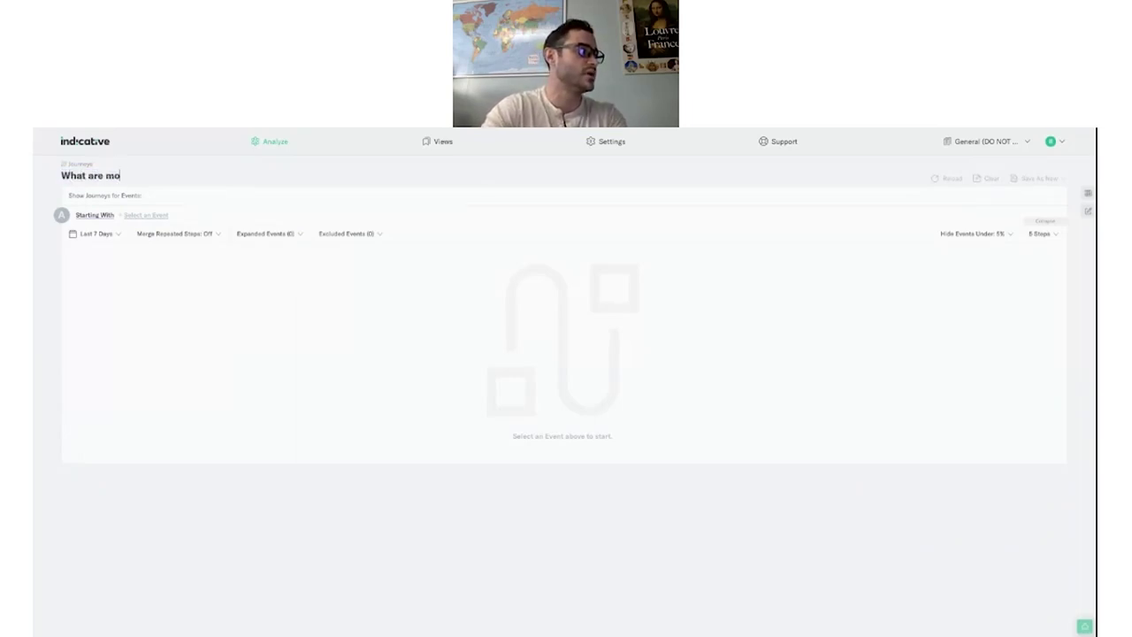
{"action": "type", "text": "bile users doing p"}
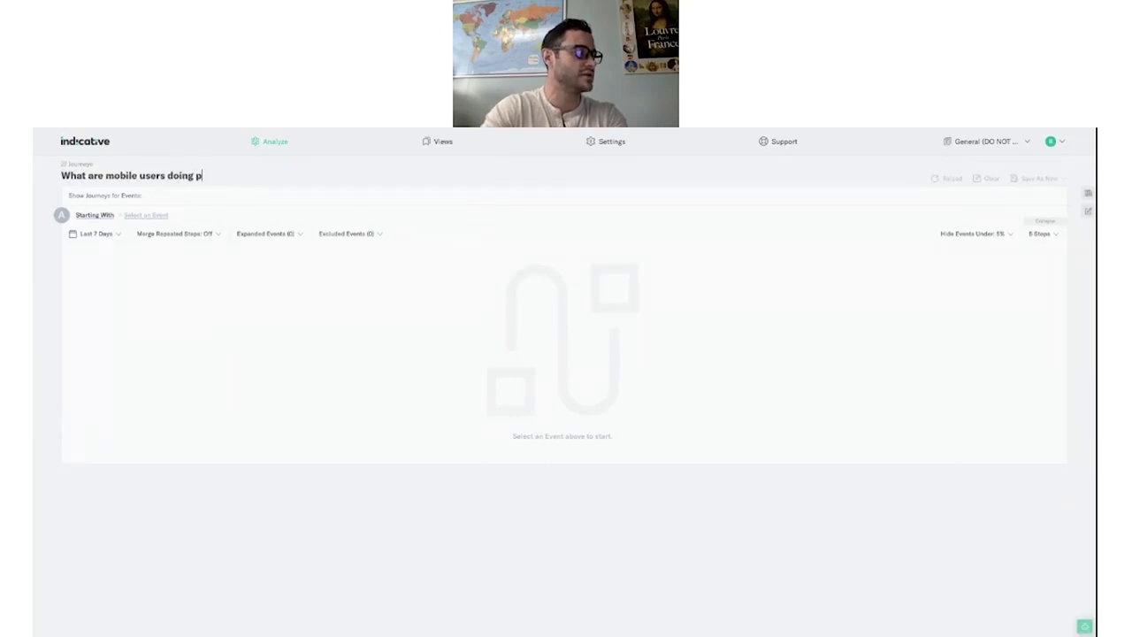
{"action": "type", "text": "rior to converting?"}
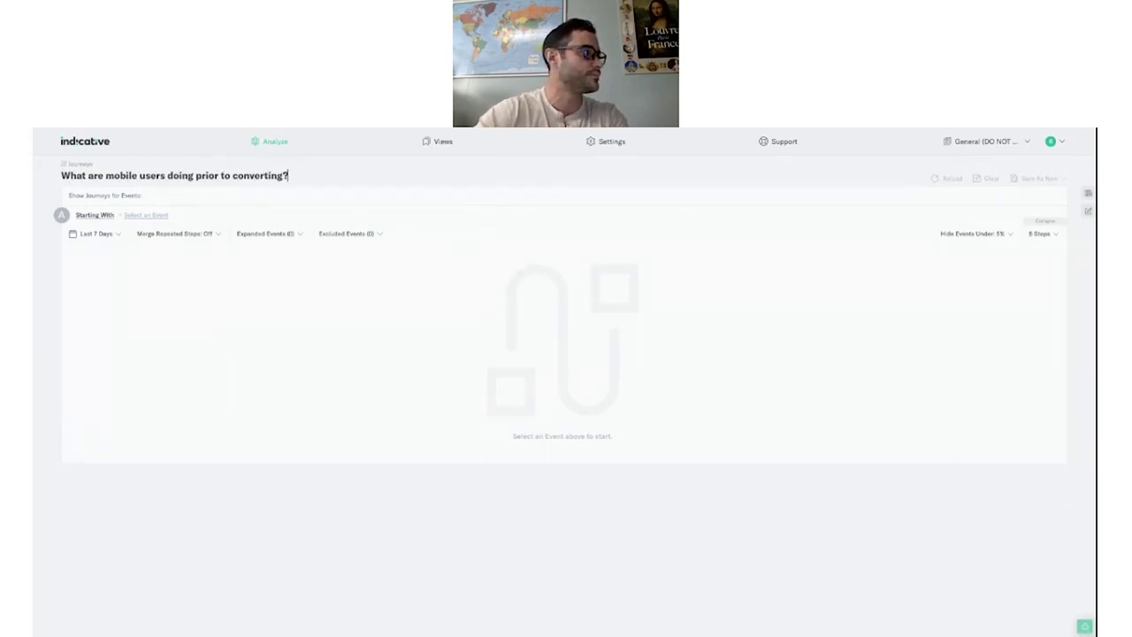
- Chart journeys ending with Purchase Product and run the report
{"action": "left_click", "coordinate": [163, 215]}
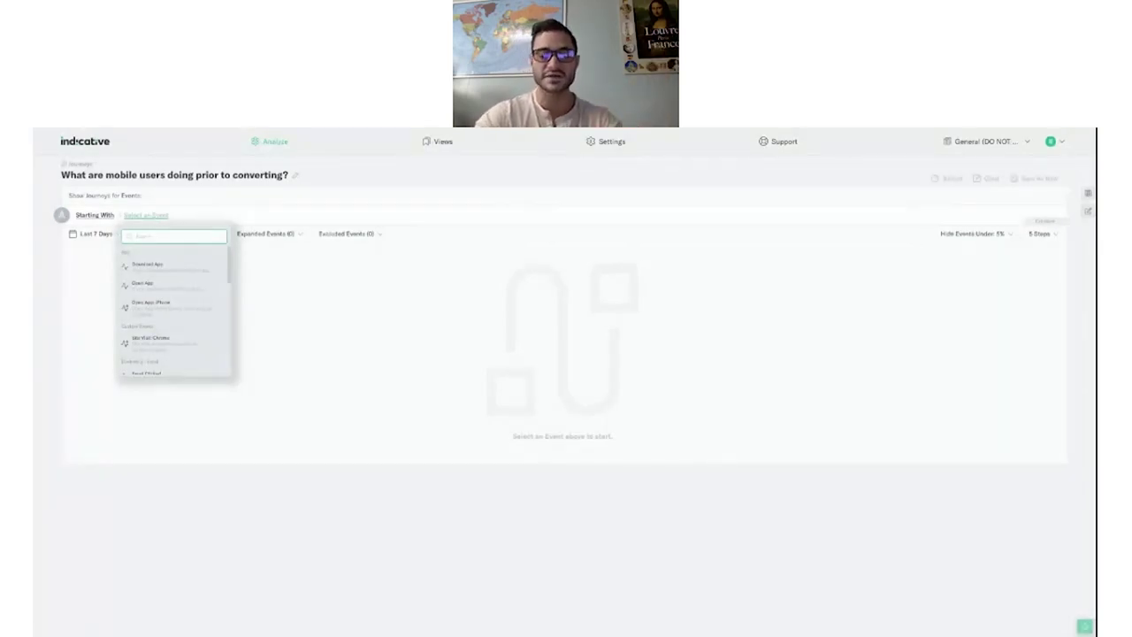
{"action": "type", "text": "d"}
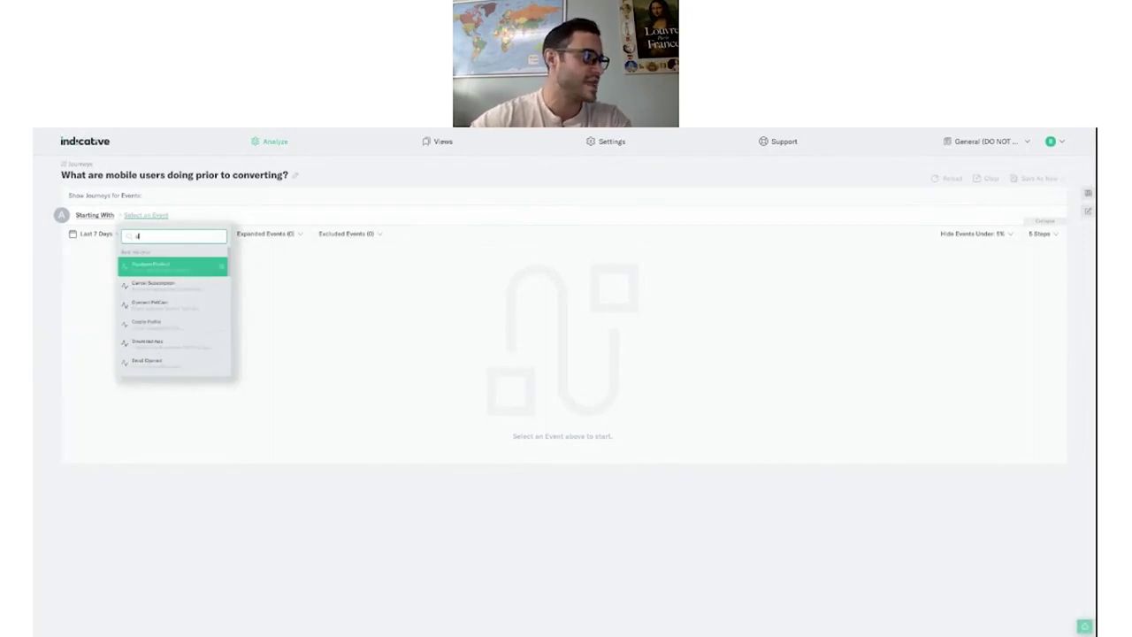
{"action": "left_click", "coordinate": [151, 263]}
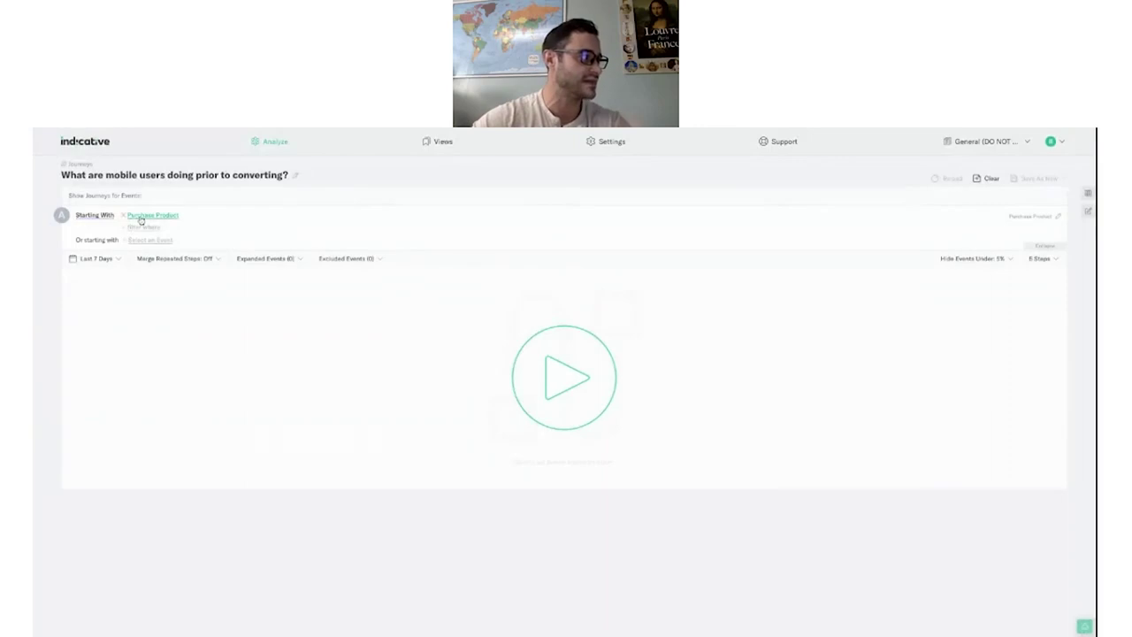
{"action": "left_click", "coordinate": [140, 217]}
{"action": "left_click", "coordinate": [107, 220]}
{"action": "left_click", "coordinate": [95, 216]}
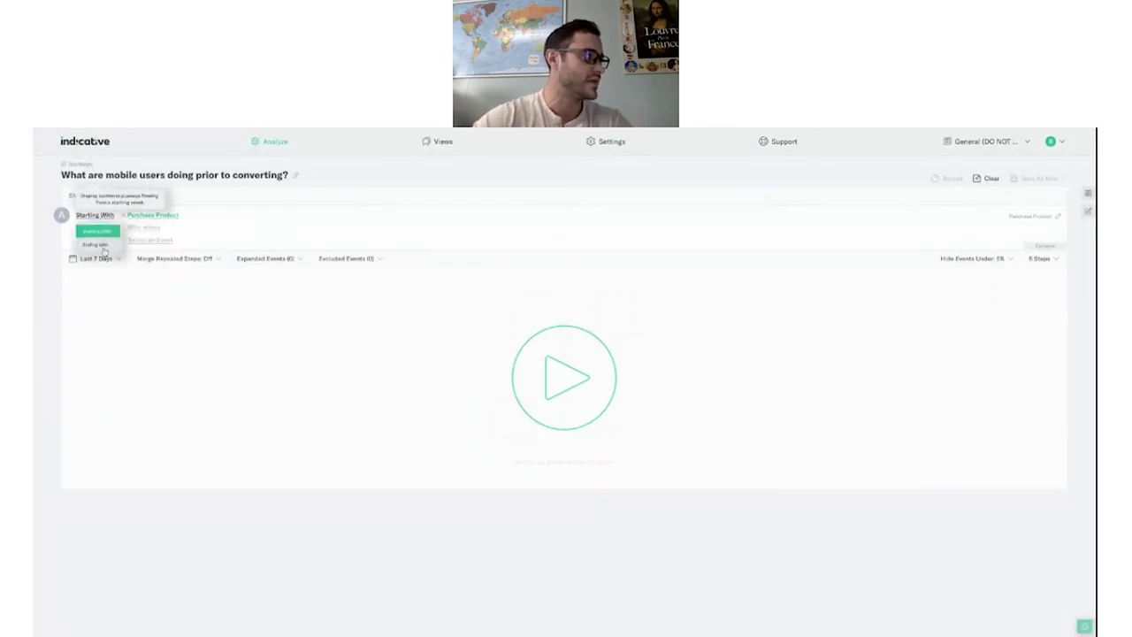
{"action": "left_click", "coordinate": [102, 245]}
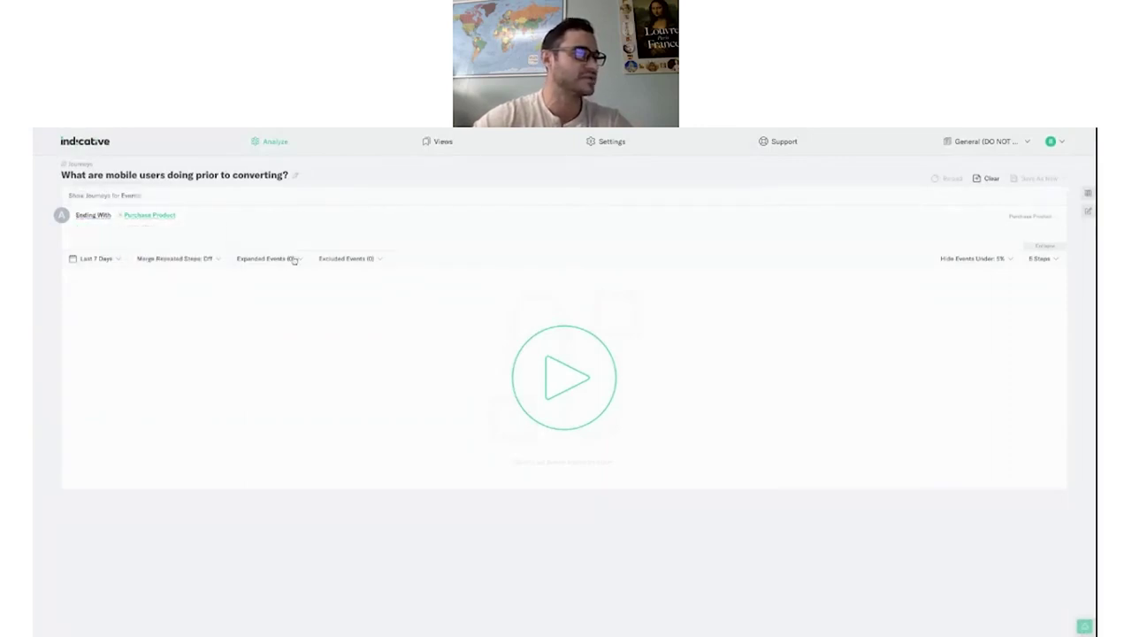
{"action": "left_click", "coordinate": [599, 365]}
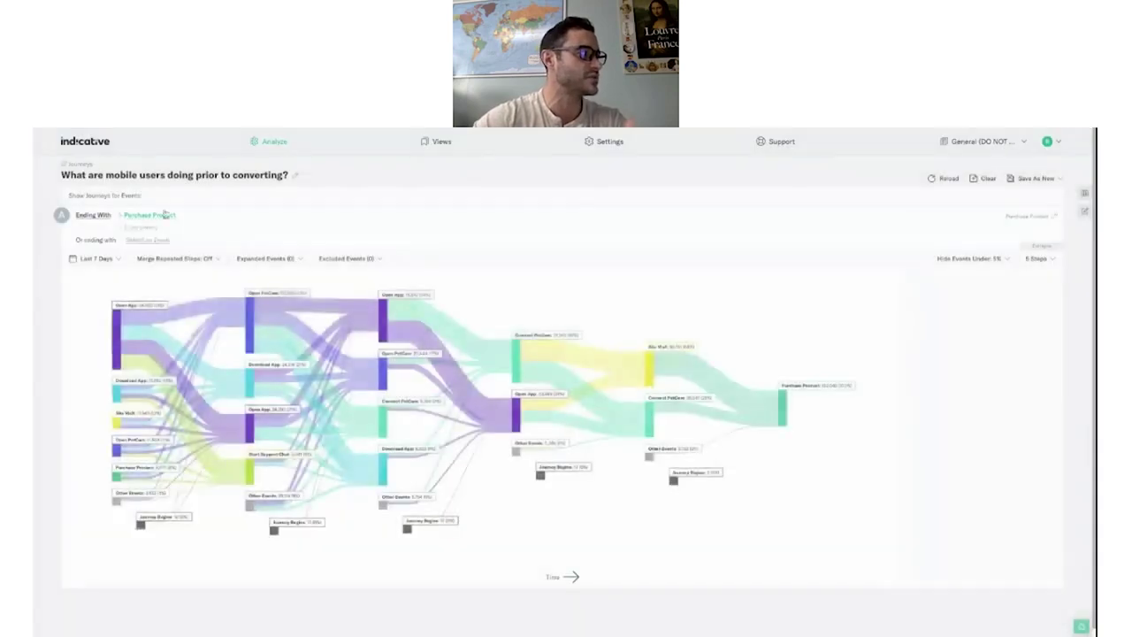
{"action": "left_click", "coordinate": [150, 229]}
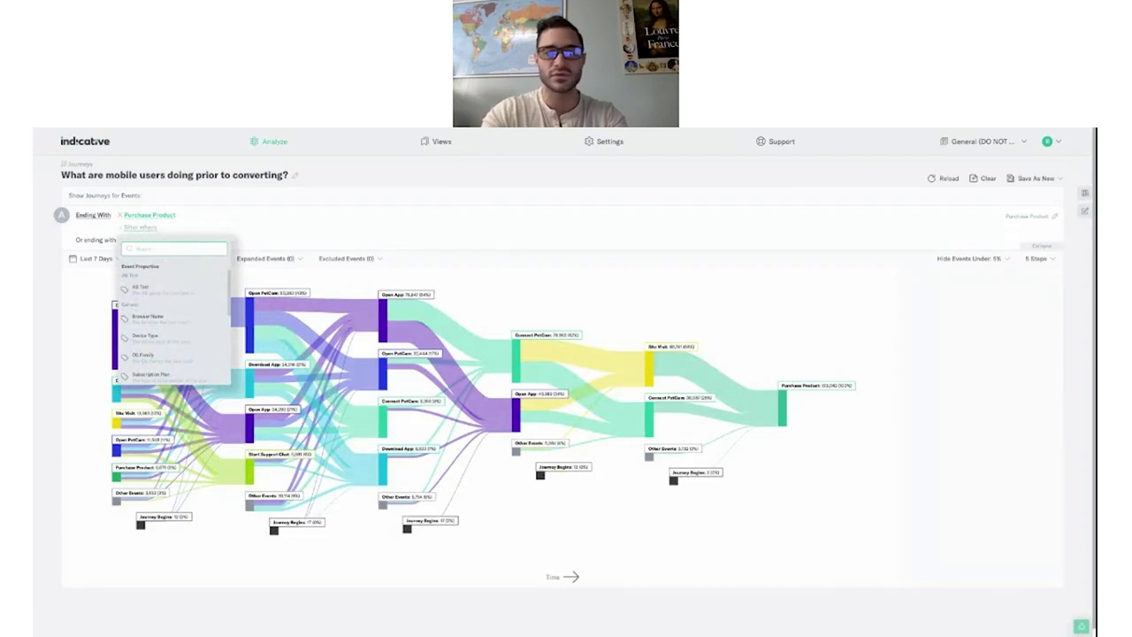
- Filter Purchase Product to Device Type contains Android, Android Tablet, iPad and iPhone
{"action": "type", "text": "de"}
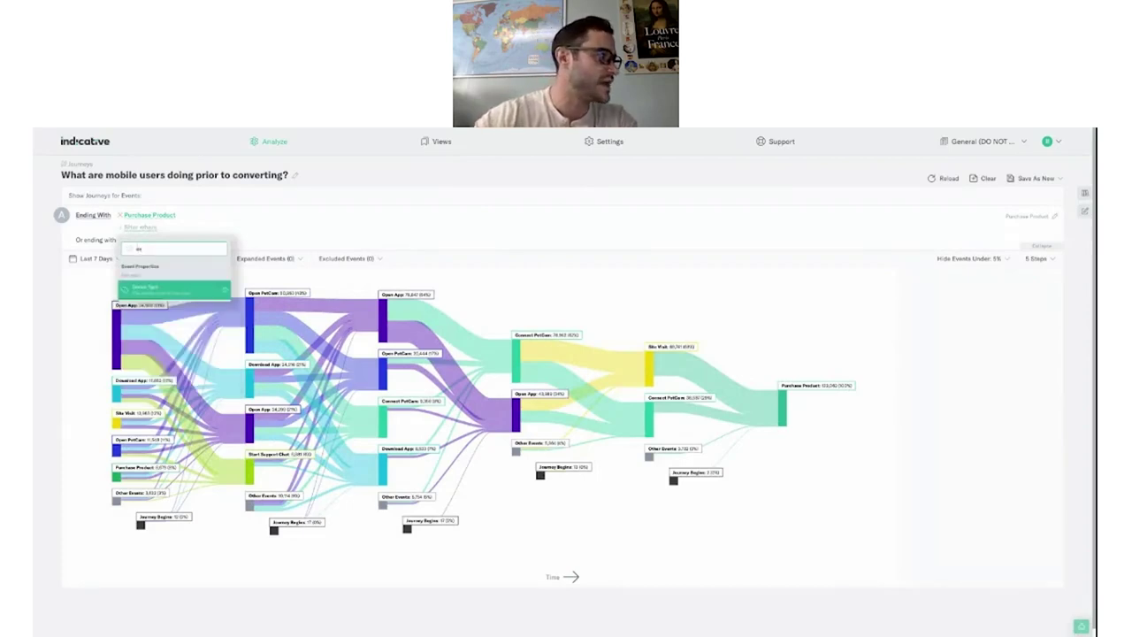
{"action": "left_click", "coordinate": [140, 285]}
{"action": "left_click", "coordinate": [243, 231]}
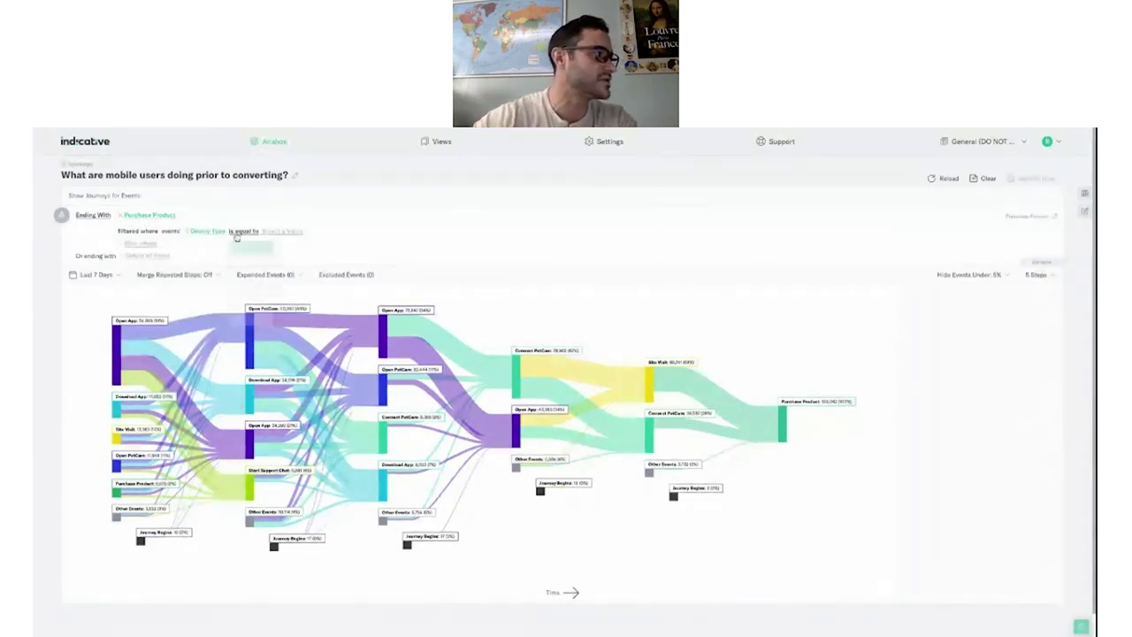
{"action": "left_click", "coordinate": [249, 274]}
{"action": "left_click", "coordinate": [282, 231]}
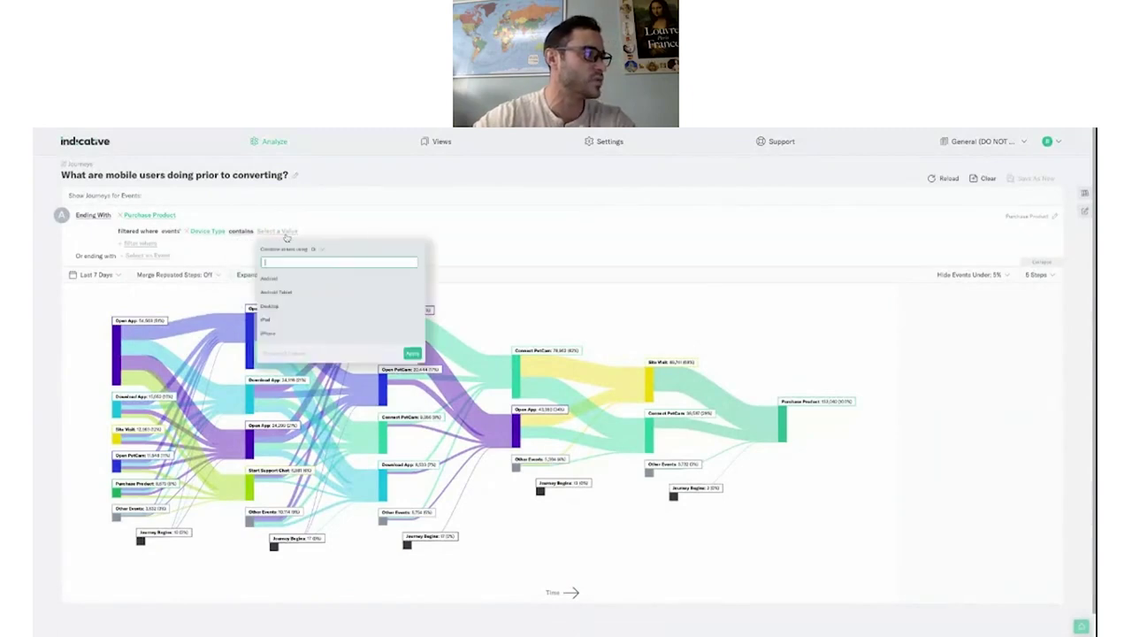
{"action": "left_click", "coordinate": [290, 280]}
{"action": "left_click", "coordinate": [291, 298]}
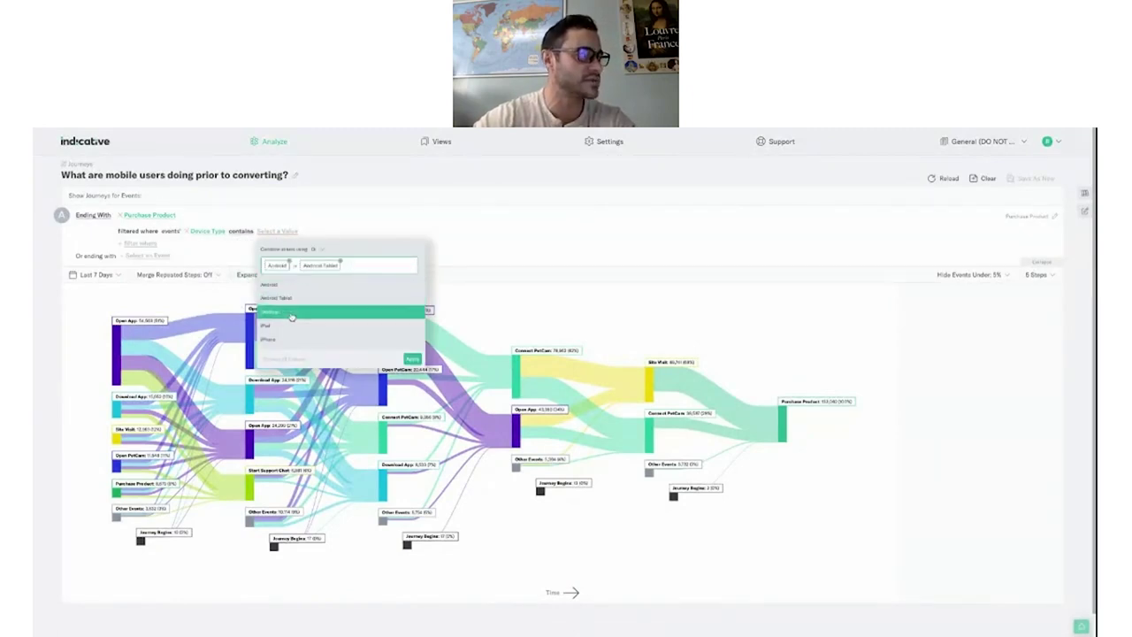
{"action": "left_click", "coordinate": [293, 326]}
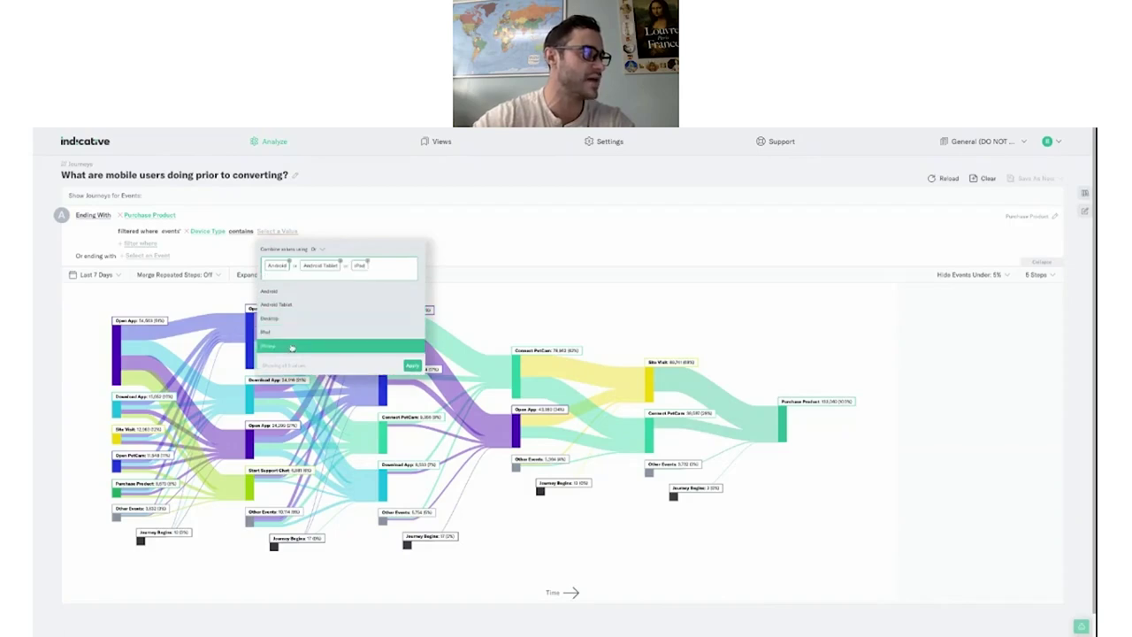
{"action": "left_click", "coordinate": [300, 340]}
{"action": "left_click", "coordinate": [412, 366]}
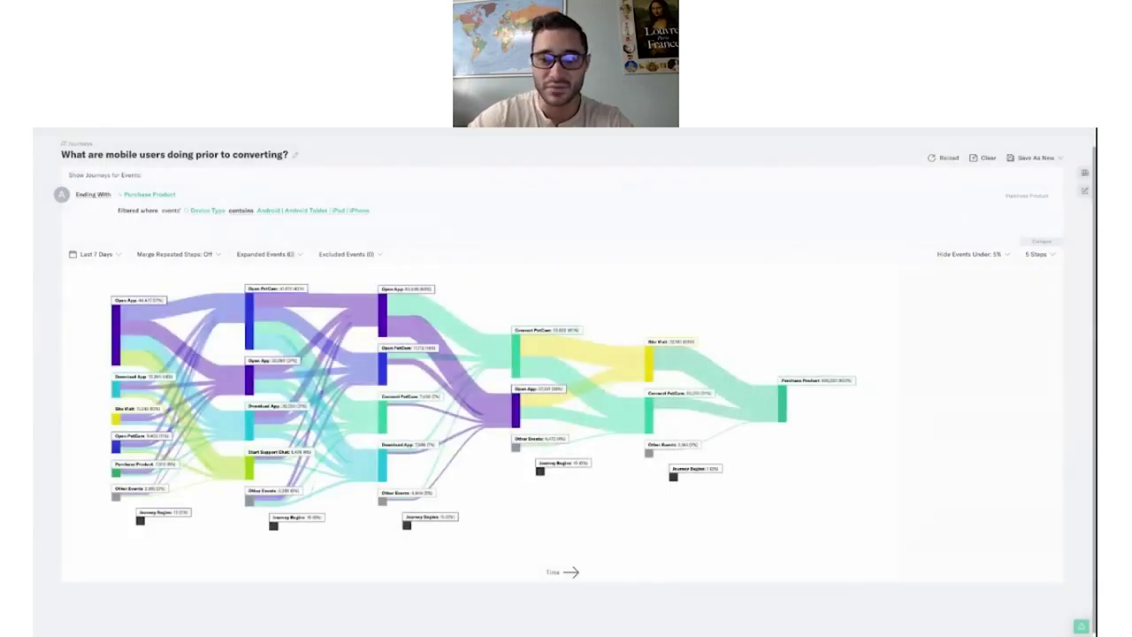
- Highlight flows into Purchase Product, turn on Merge Repeated Steps, and exclude the Site Visit step
{"action": "left_click", "coordinate": [792, 379]}
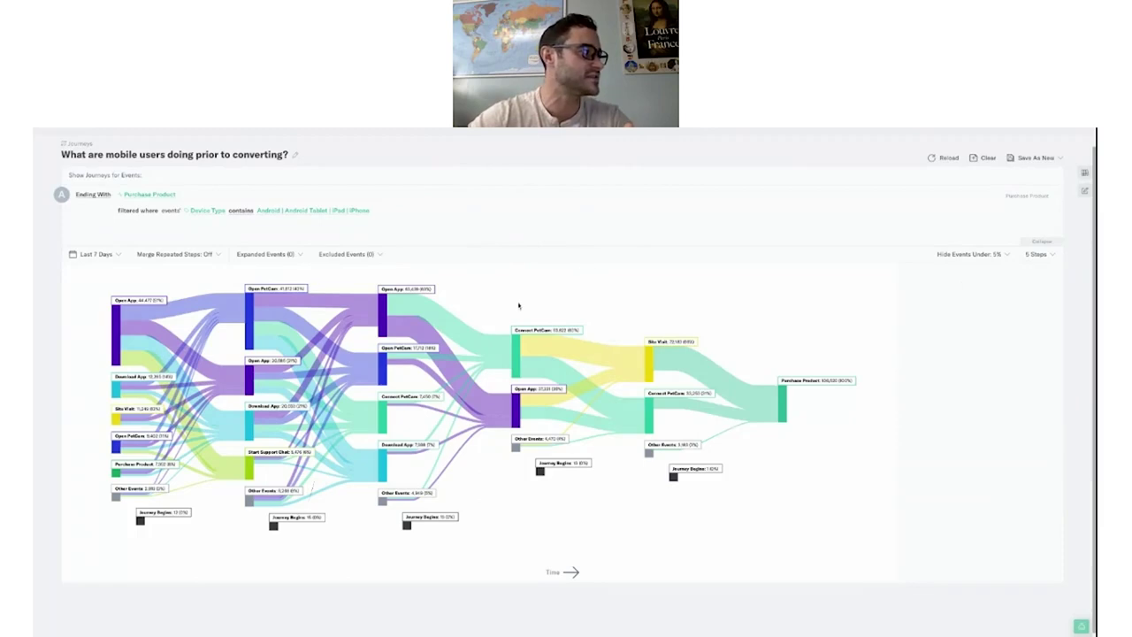
{"action": "left_click", "coordinate": [210, 259]}
{"action": "left_click", "coordinate": [182, 278]}
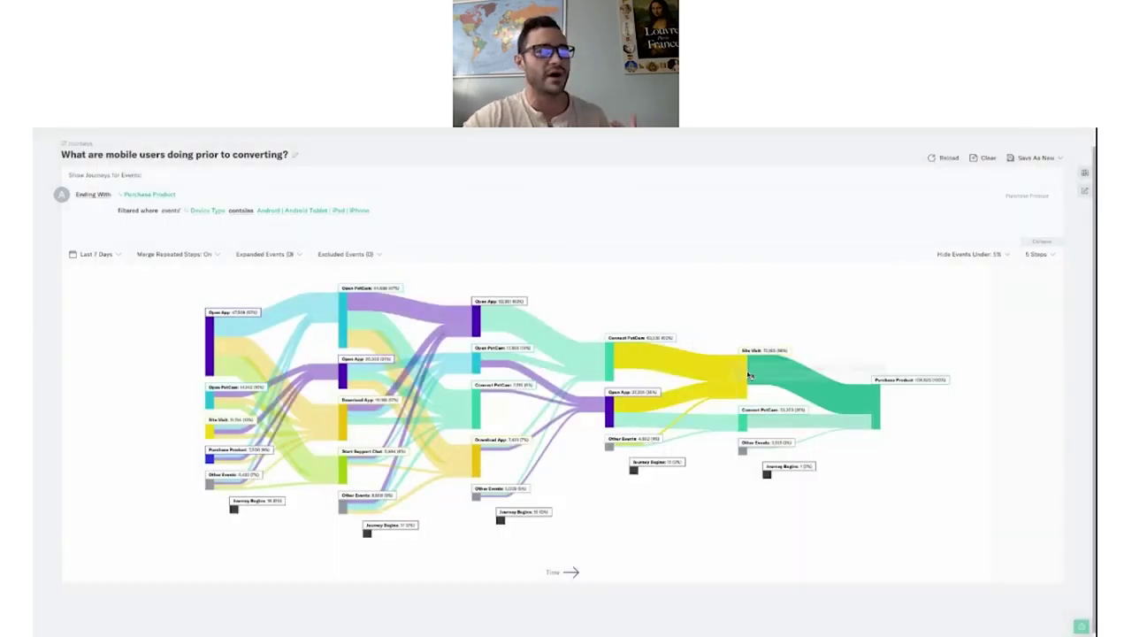
{"action": "left_click", "coordinate": [746, 377]}
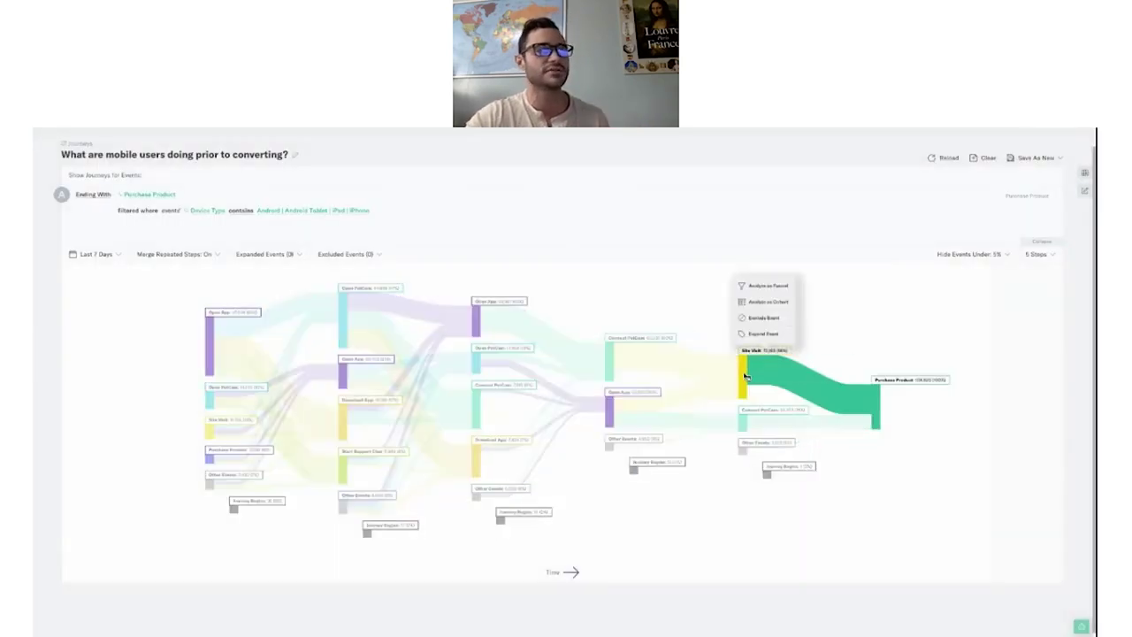
{"action": "left_click", "coordinate": [760, 325]}
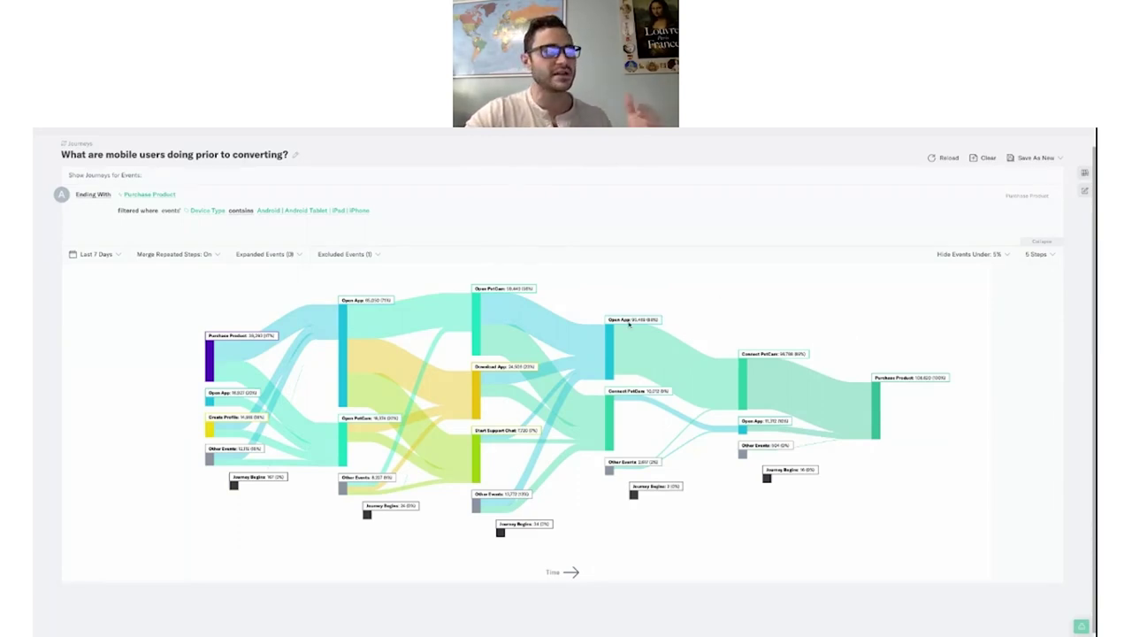
- Analyze the Open App path as a funnel through Connect PetCam to Purchase Product
{"action": "mouse_move", "coordinate": [894, 403]}
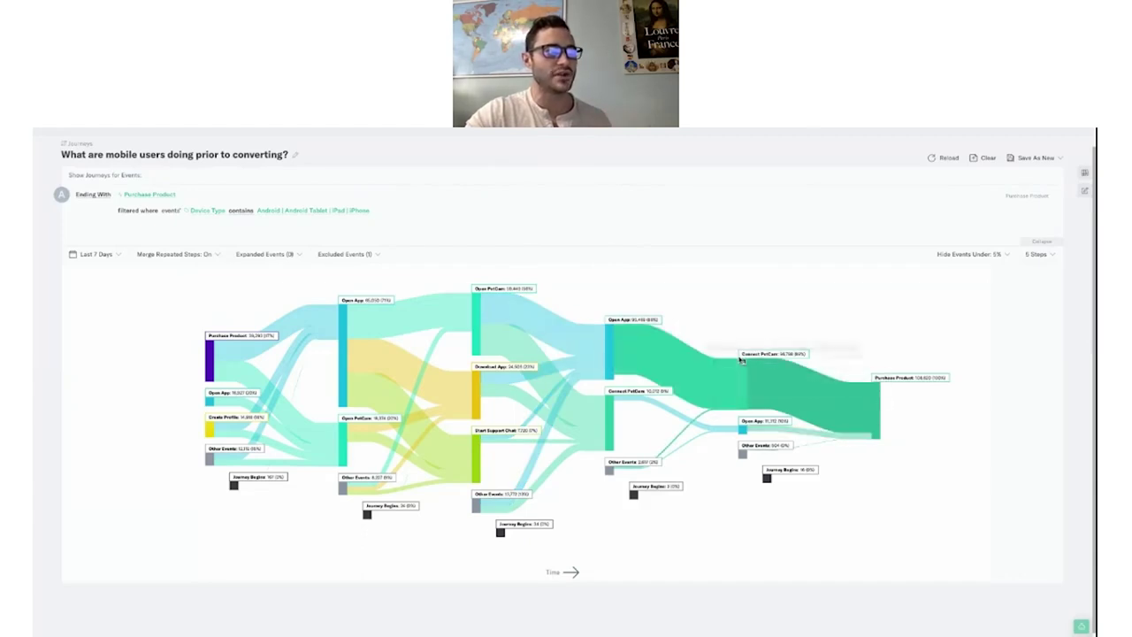
{"action": "left_click", "coordinate": [612, 346]}
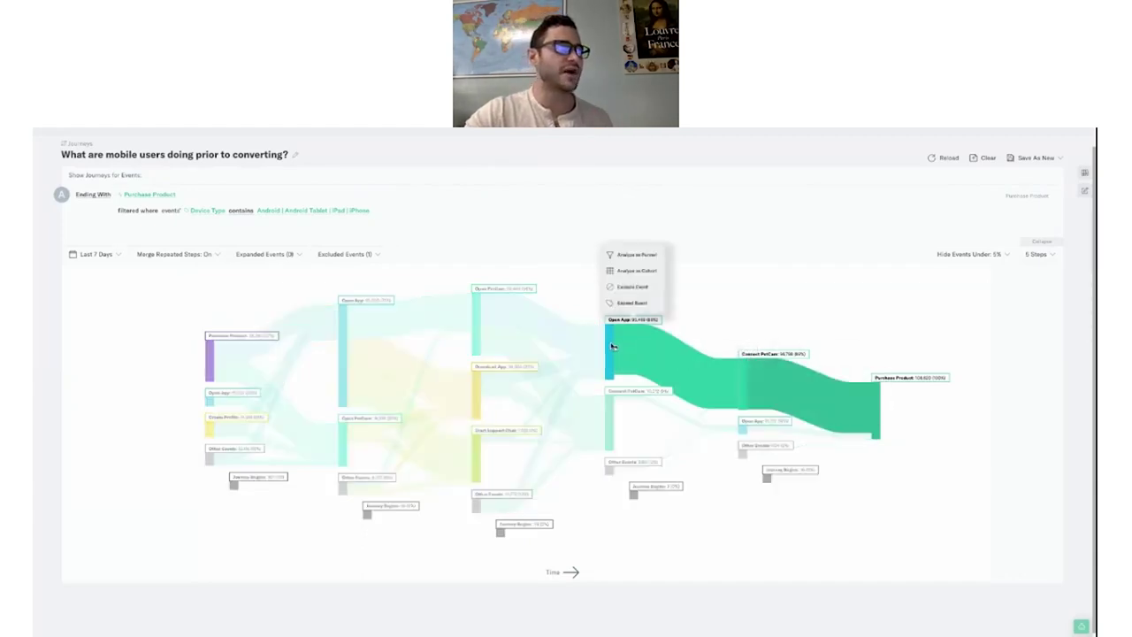
{"action": "left_click", "coordinate": [624, 255]}
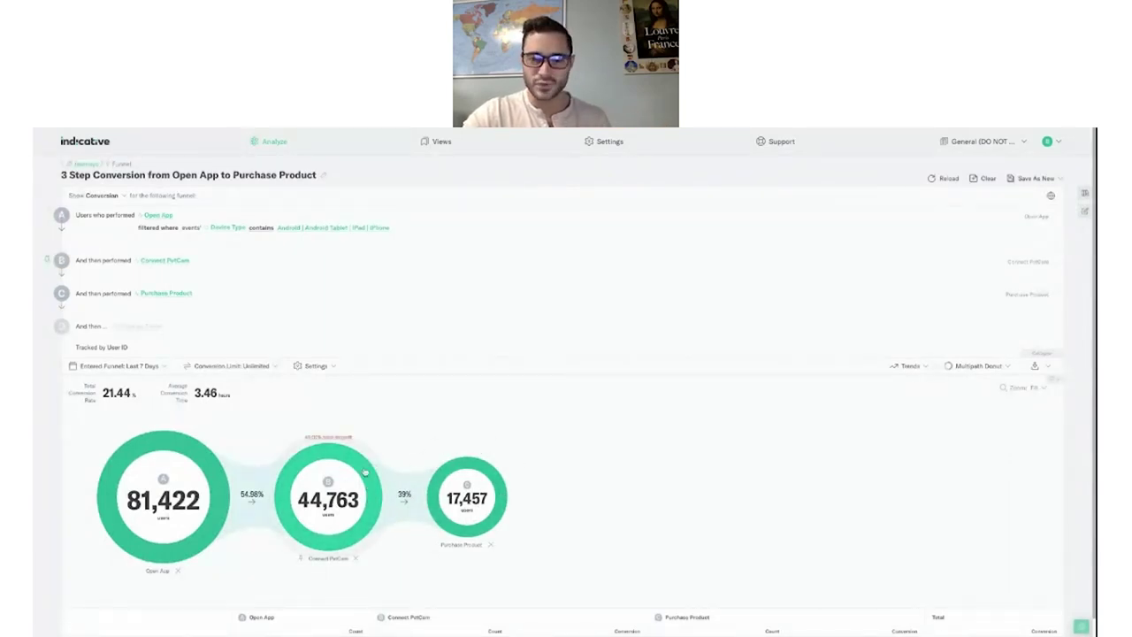
- Save the funnel as a new report on the Product Dashboard, then return to the journey
{"action": "left_click", "coordinate": [365, 472]}
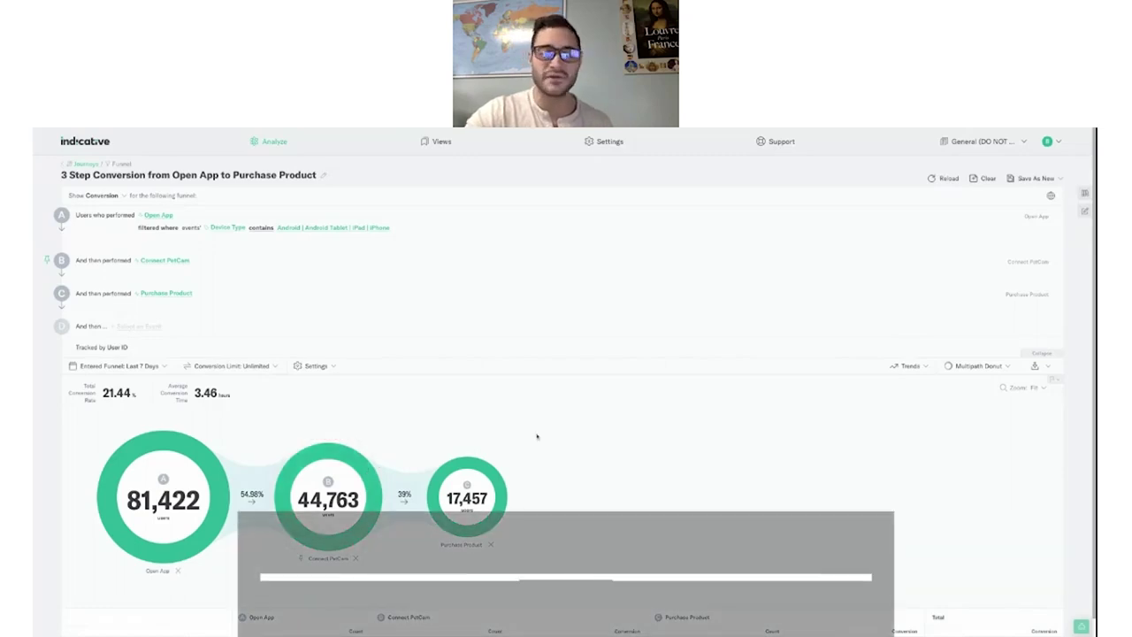
{"action": "scroll", "coordinate": [550, 446], "scroll_direction": "down", "scroll_amount": 1}
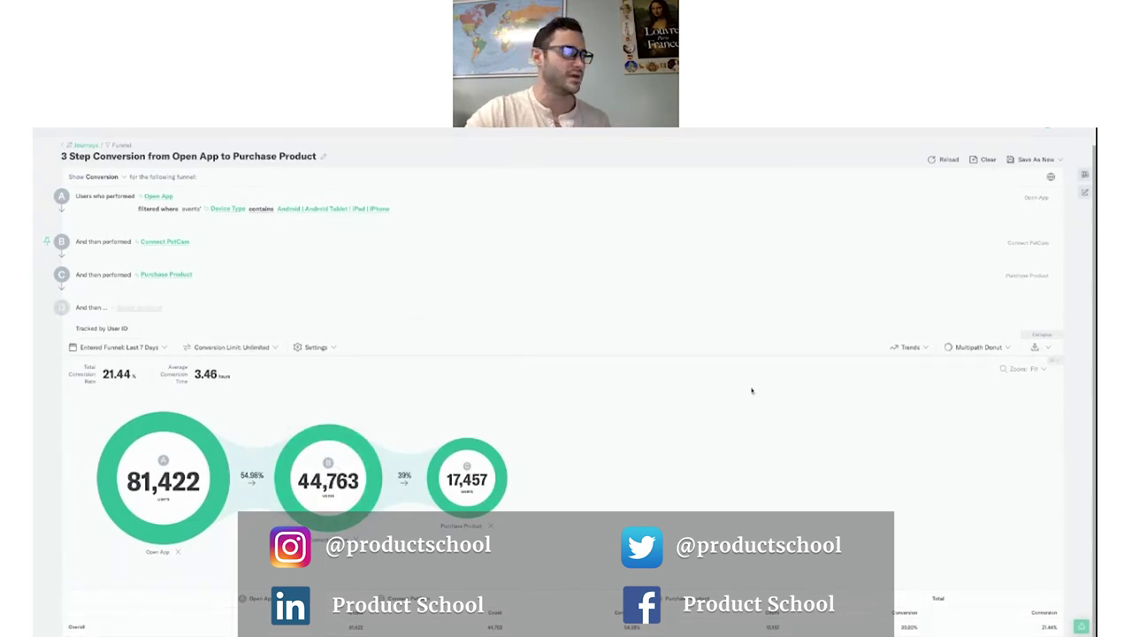
{"action": "scroll", "coordinate": [752, 390], "scroll_direction": "up", "scroll_amount": 1}
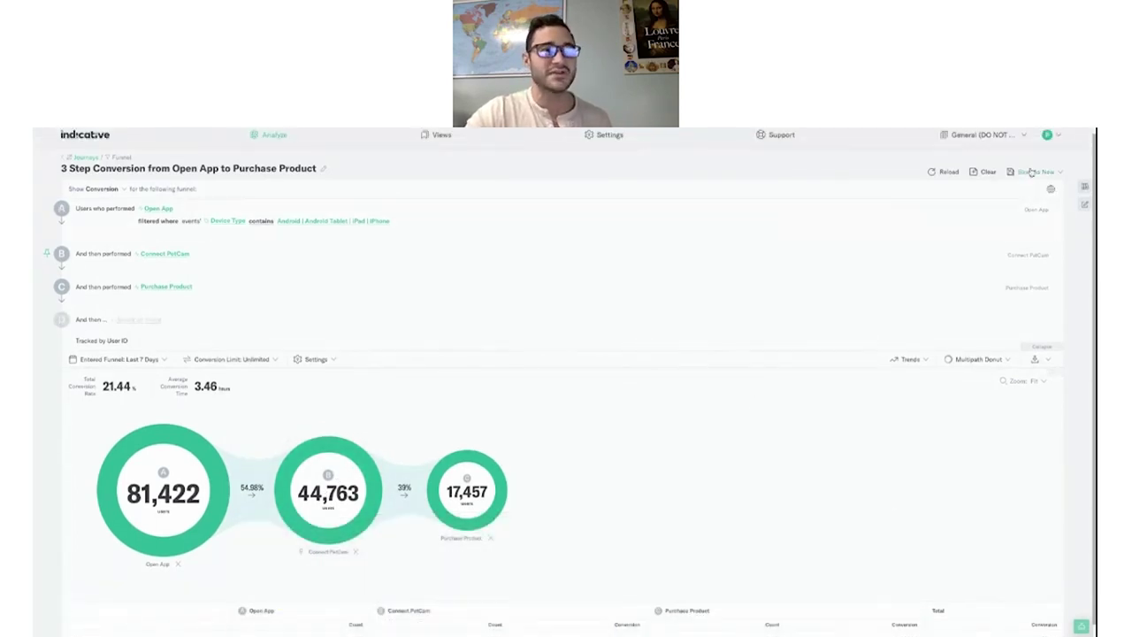
{"action": "left_click", "coordinate": [1031, 174]}
{"action": "left_click", "coordinate": [1027, 190]}
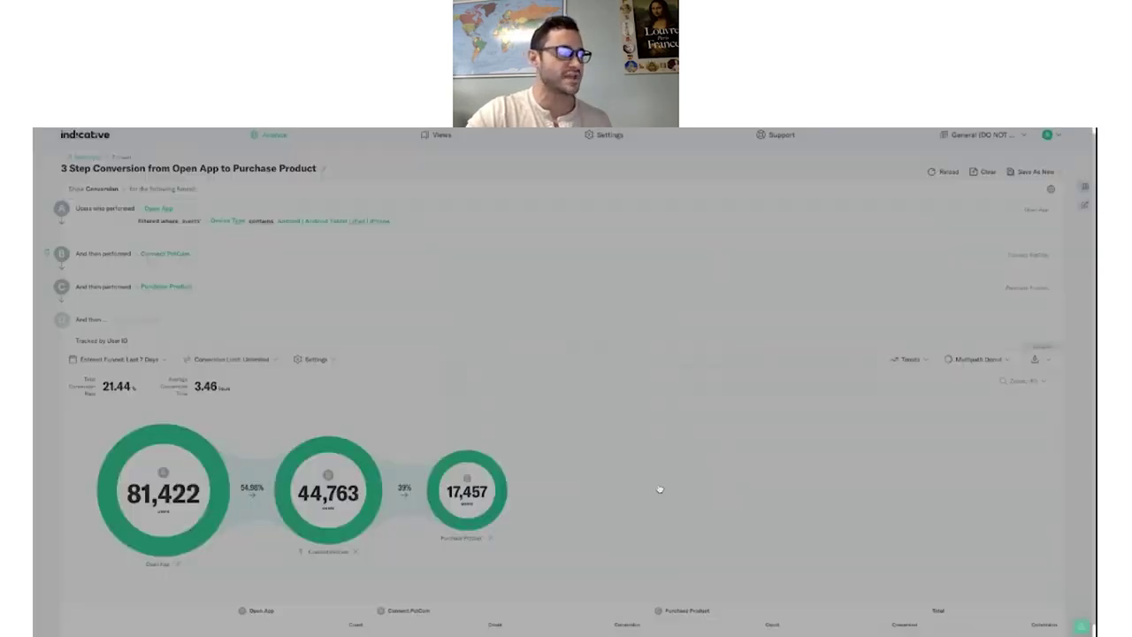
{"action": "left_click", "coordinate": [655, 486]}
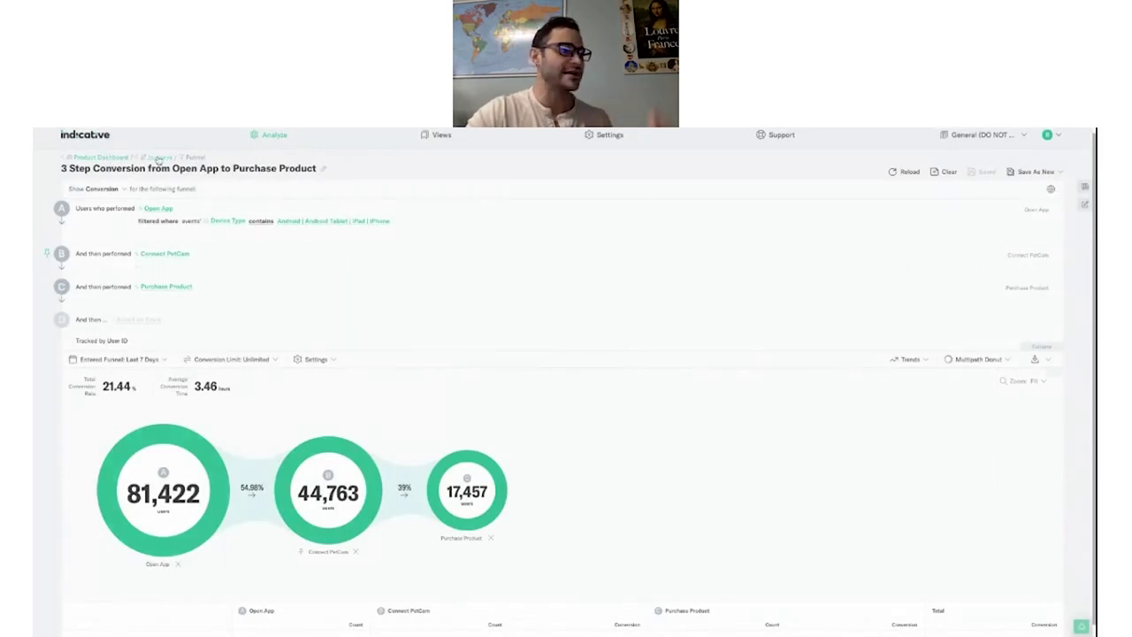
{"action": "left_click", "coordinate": [166, 158]}
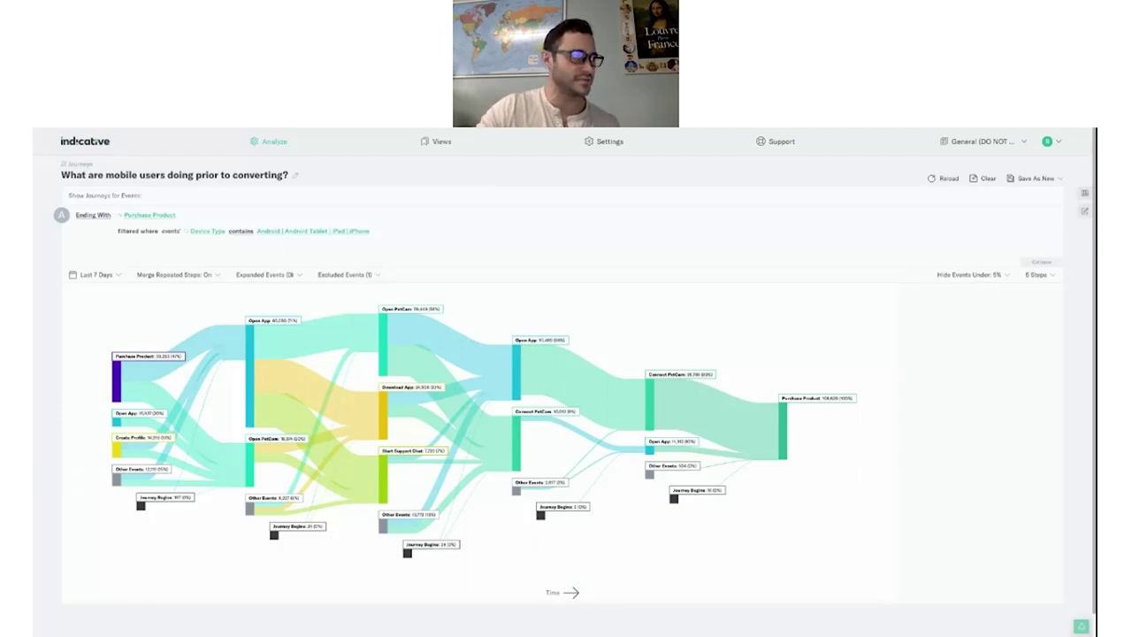
- From the saved Views, open the Product Dashboard and scroll to the Conversion by OS Family funnel
{"action": "left_click", "coordinate": [441, 141]}
{"action": "scroll", "coordinate": [546, 299], "scroll_direction": "down", "scroll_amount": 1}
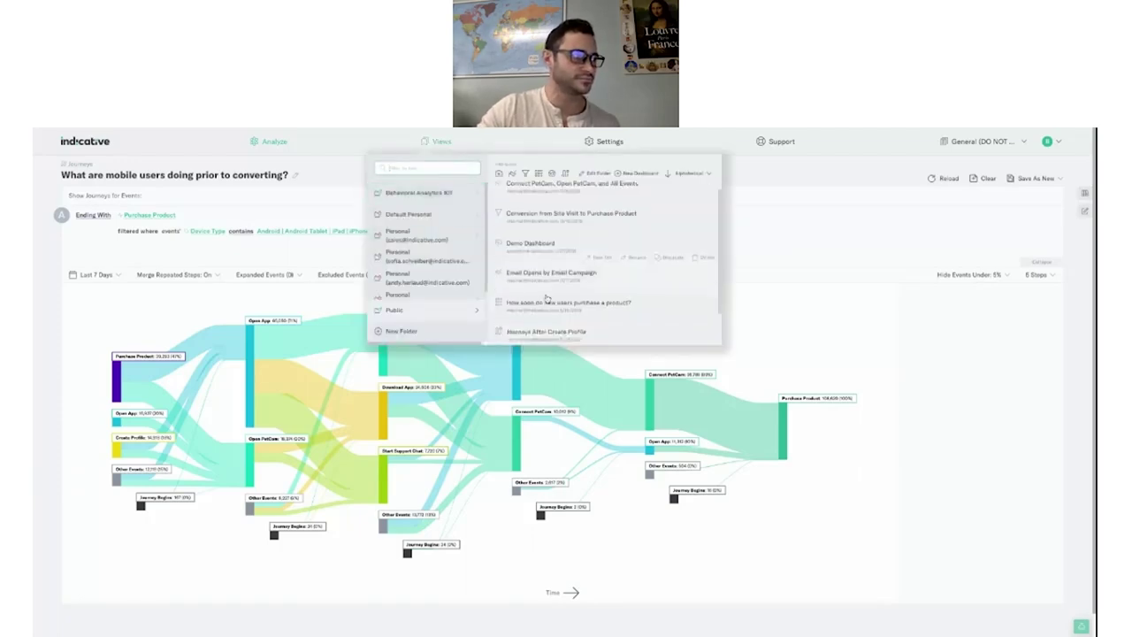
{"action": "left_click", "coordinate": [546, 302]}
{"action": "scroll", "coordinate": [552, 437], "scroll_direction": "down", "scroll_amount": 15}
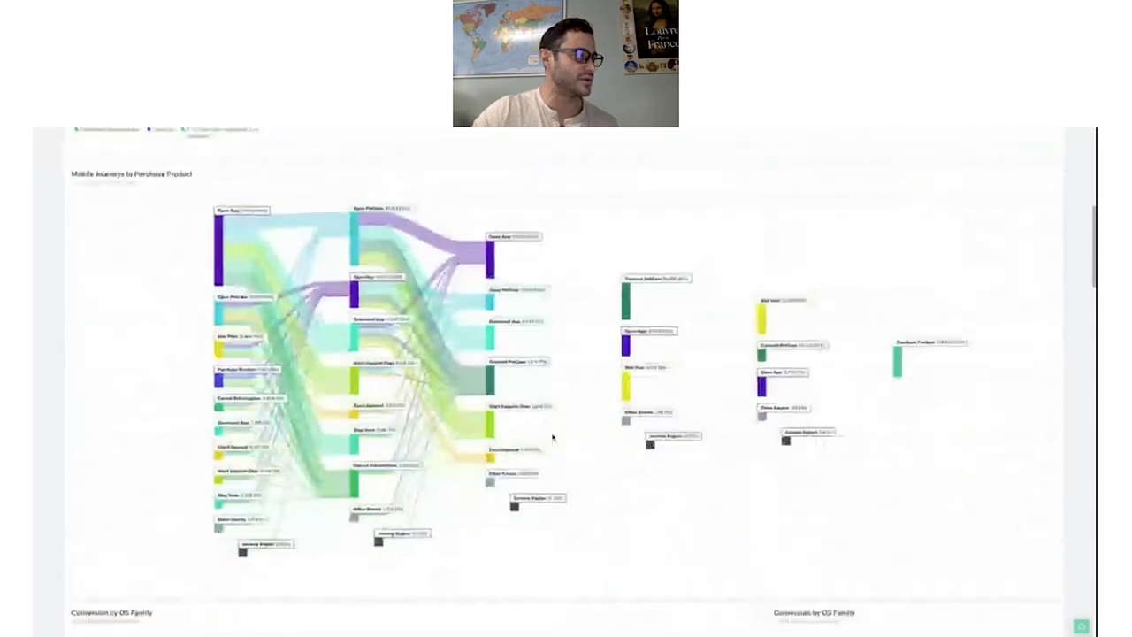
{"action": "scroll", "coordinate": [552, 437], "scroll_direction": "down", "scroll_amount": 4}
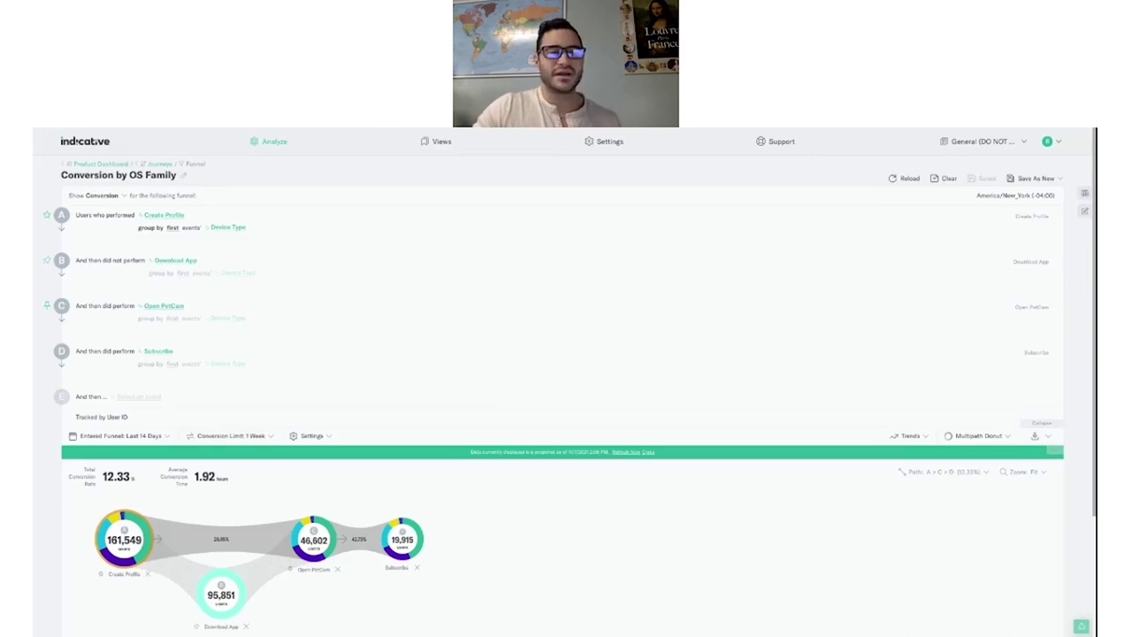
{"action": "scroll", "coordinate": [567, 380], "scroll_direction": "down", "scroll_amount": 2}
{"action": "scroll", "coordinate": [566, 381], "scroll_direction": "down", "scroll_amount": 2}
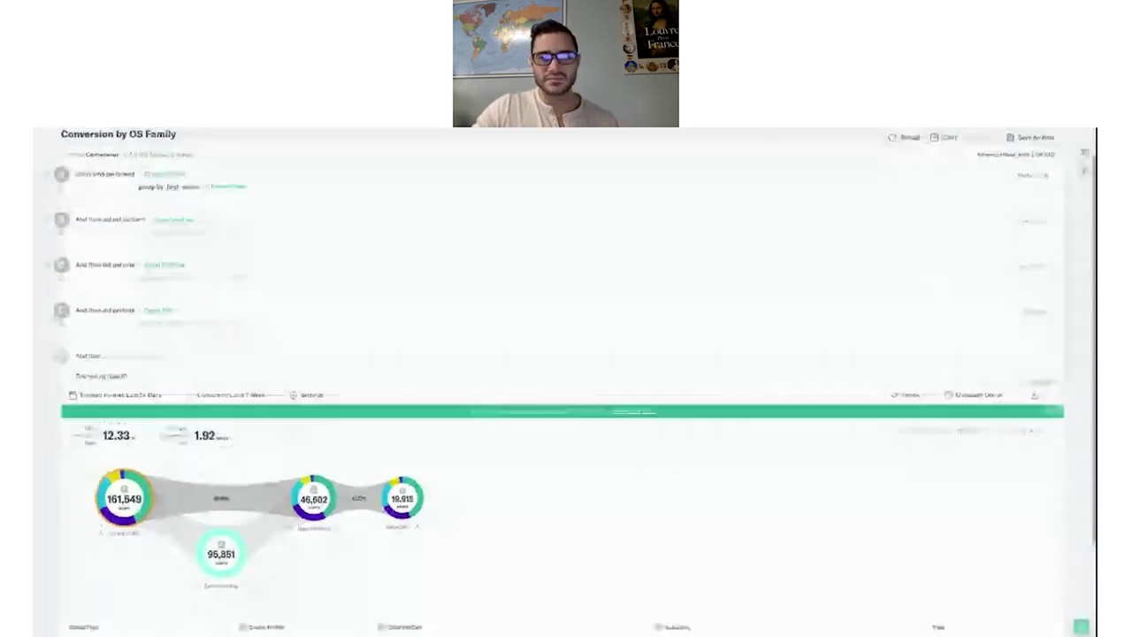
{"action": "scroll", "coordinate": [566, 380], "scroll_direction": "down", "scroll_amount": 2}
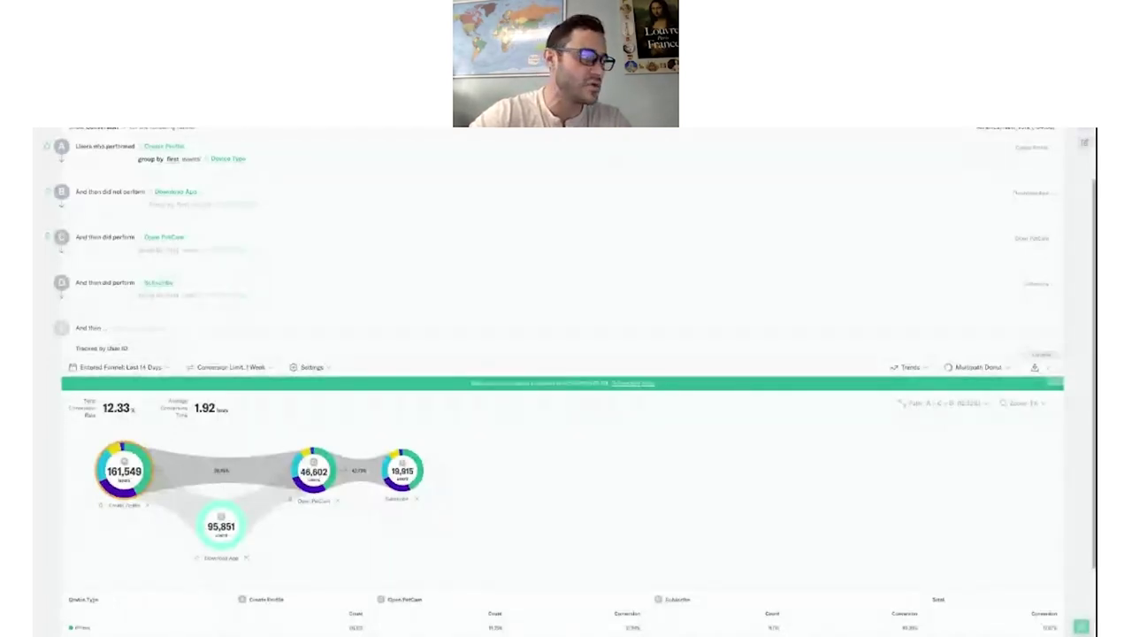
{"action": "scroll", "coordinate": [566, 380], "scroll_direction": "down", "scroll_amount": 1}
{"action": "scroll", "coordinate": [566, 380], "scroll_direction": "down", "scroll_amount": 1}
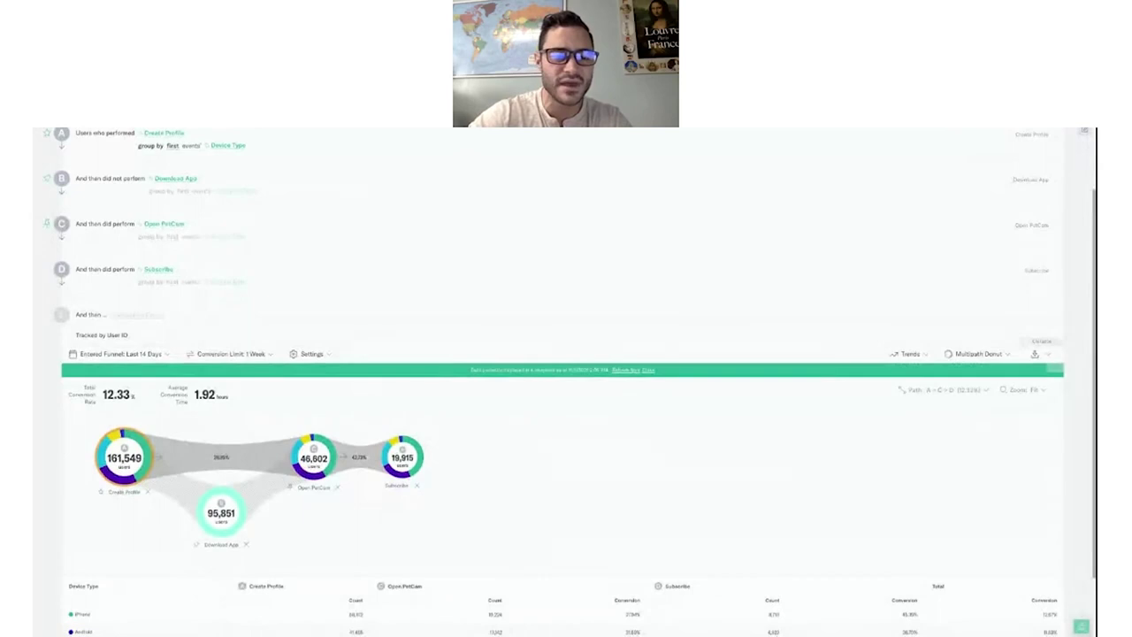
{"action": "scroll", "coordinate": [566, 380], "scroll_direction": "down", "scroll_amount": 1}
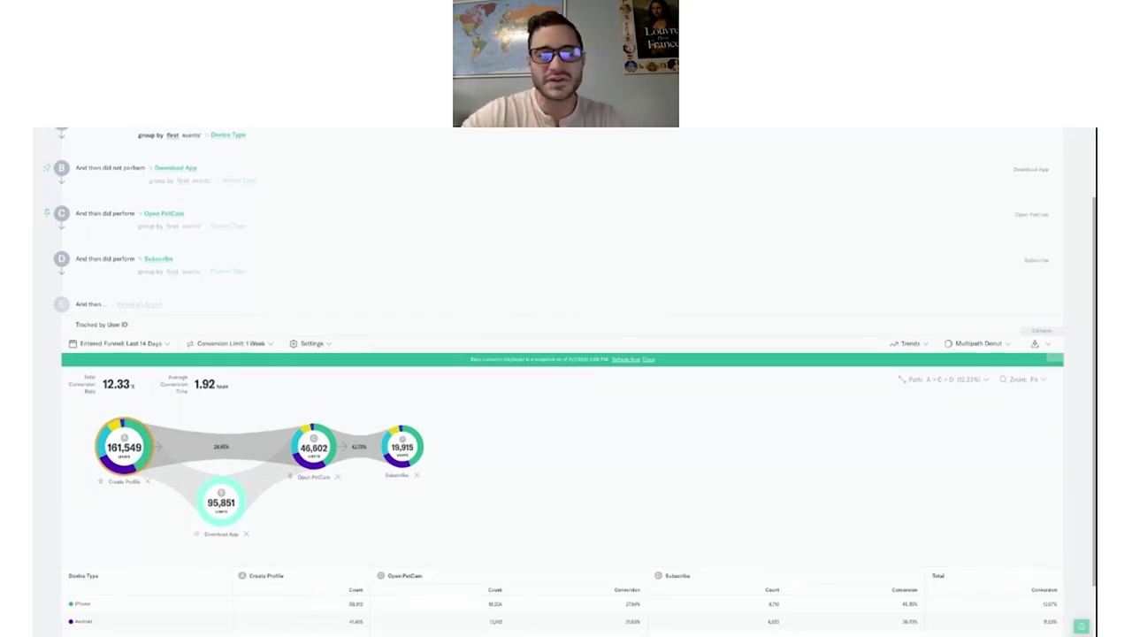
{"action": "scroll", "coordinate": [566, 380], "scroll_direction": "down", "scroll_amount": 2}
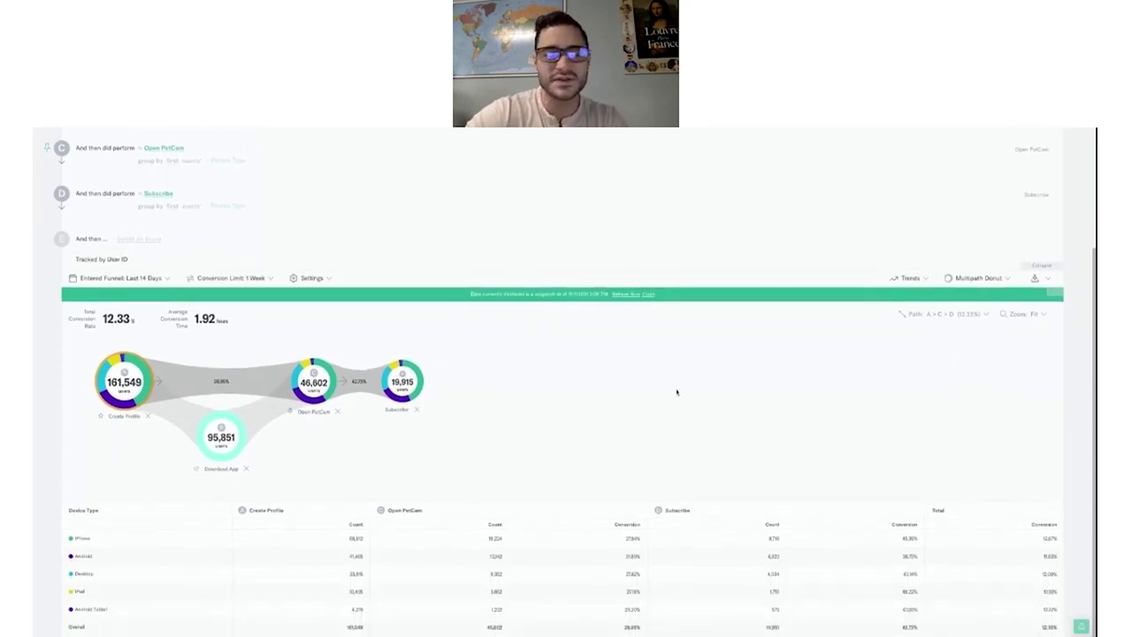
- Dismiss the snapshot notice and toggle between funnel paths, ending on the Download App path at 22.04%
{"action": "left_click", "coordinate": [650, 294]}
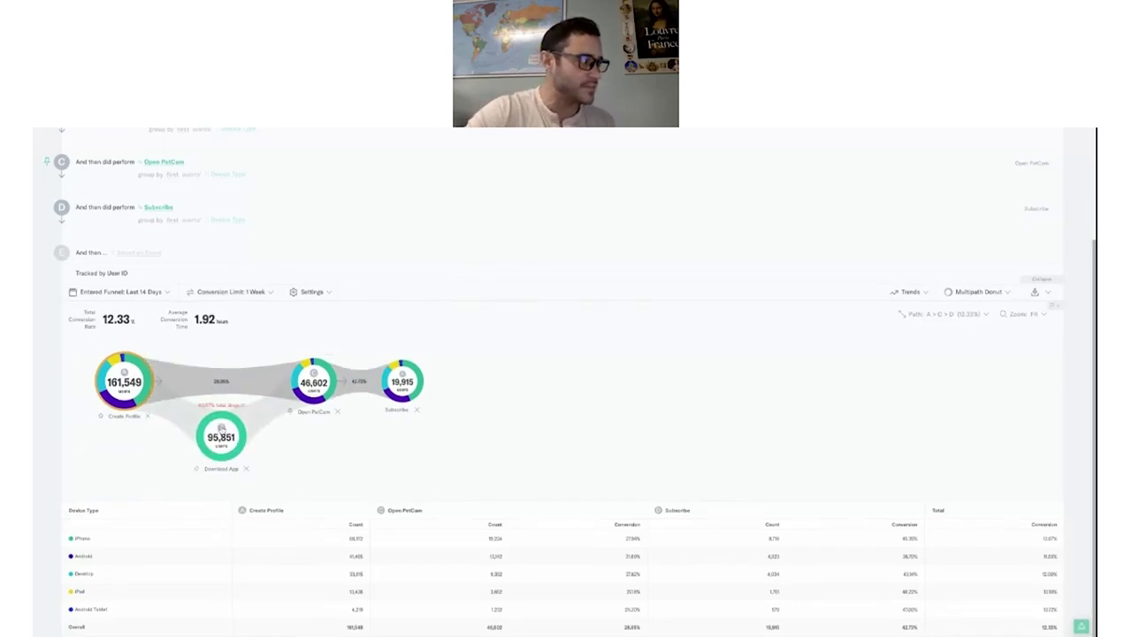
{"action": "left_click", "coordinate": [184, 413]}
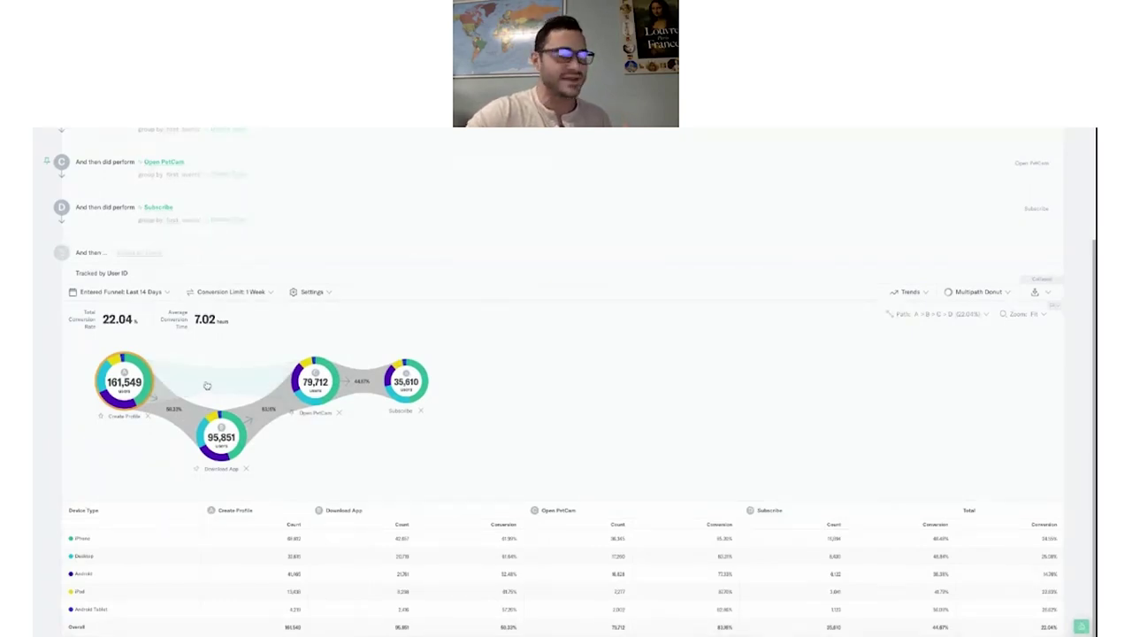
{"action": "left_click", "coordinate": [207, 386]}
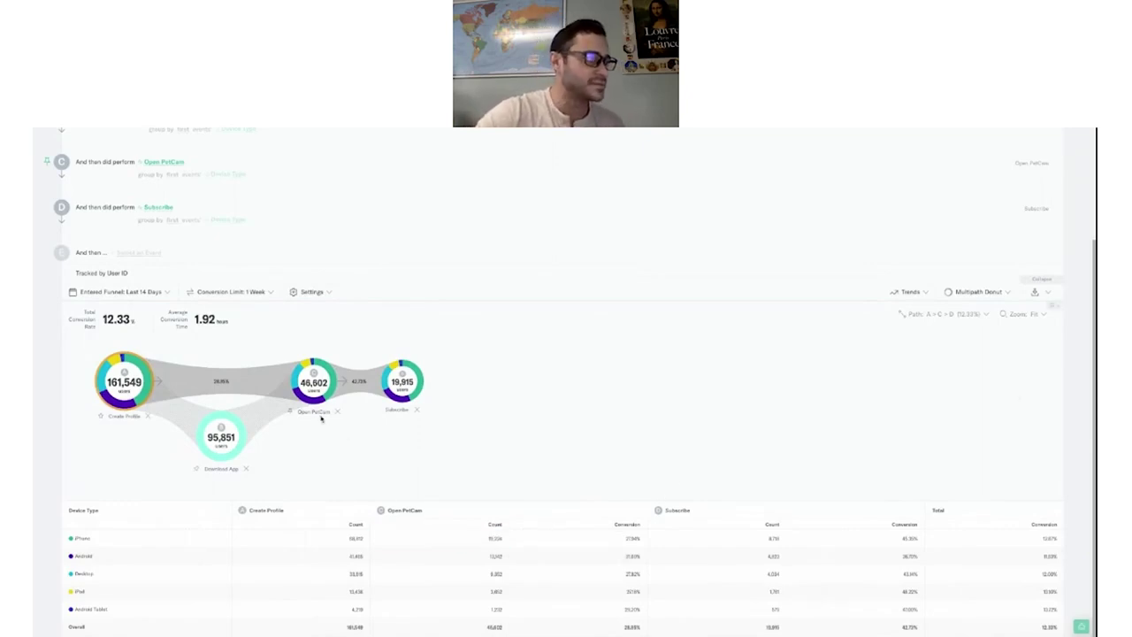
{"action": "mouse_move", "coordinate": [380, 382]}
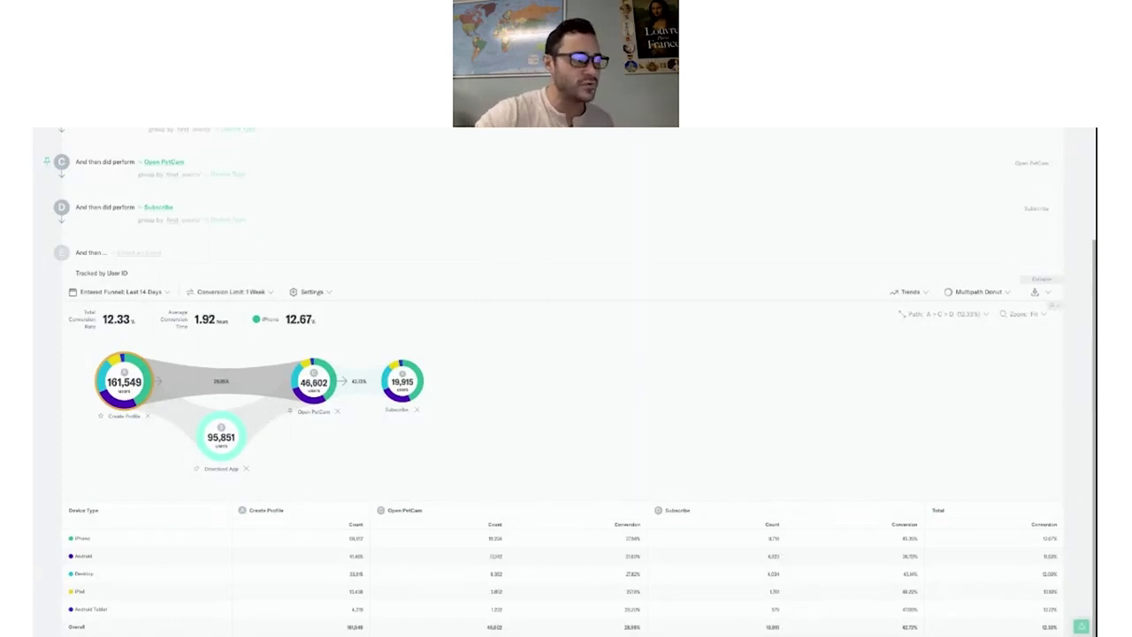
{"action": "left_click", "coordinate": [221, 437]}
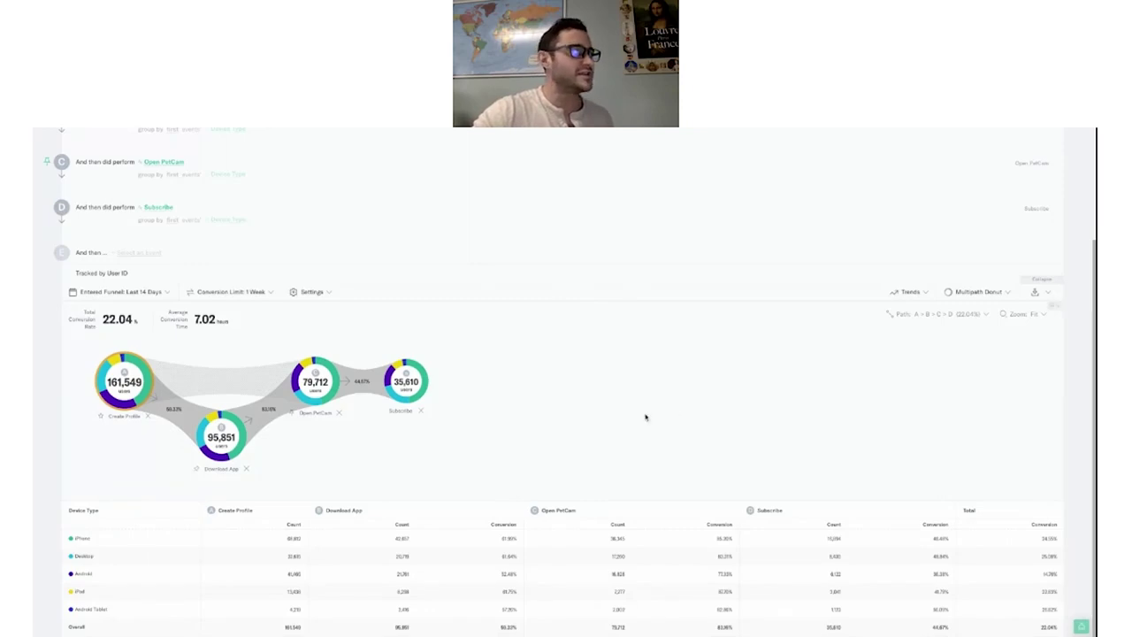
{"action": "scroll", "coordinate": [733, 342], "scroll_direction": "up", "scroll_amount": 2}
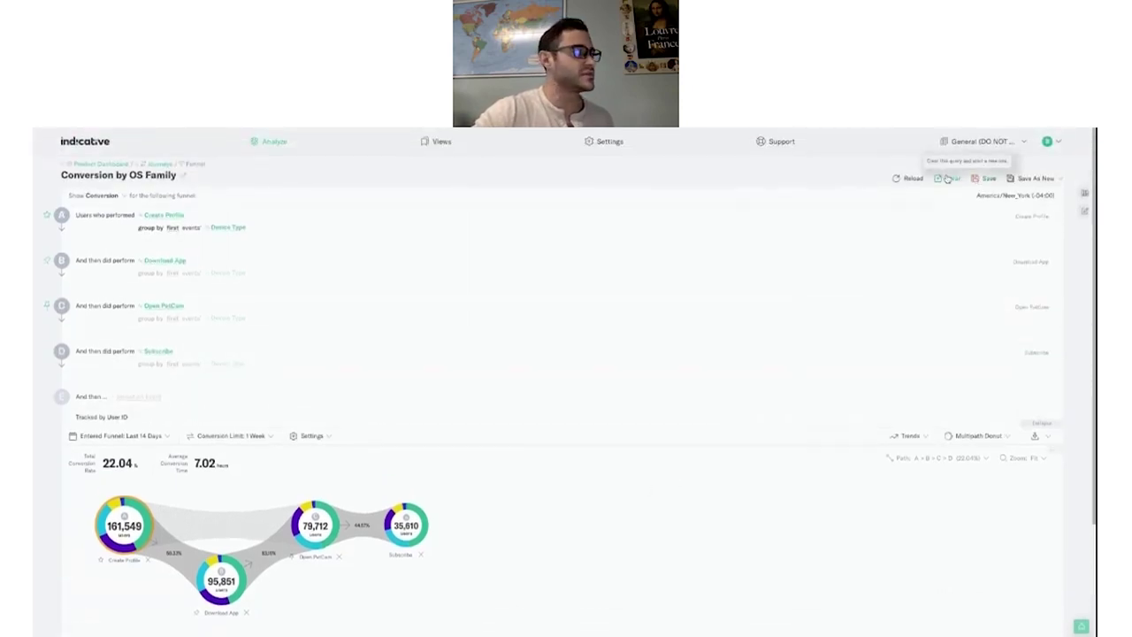
- Clear the query and title the new funnel 'Does the app drive conversion?'
{"action": "left_click", "coordinate": [947, 177]}
{"action": "left_click", "coordinate": [111, 177]}
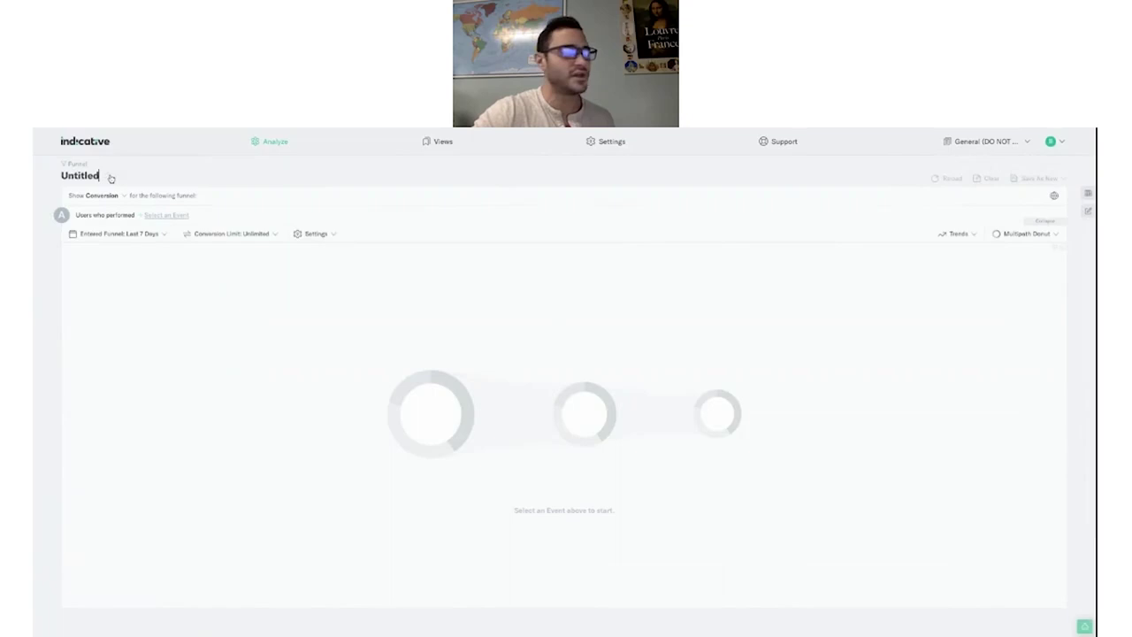
{"action": "key", "text": "shift+Left"}
{"action": "key", "text": "shift+Left"}
{"action": "key", "text": "shift+Left"}
{"action": "key", "text": "shift+Left"}
{"action": "key", "text": "shift+Left"}
{"action": "key", "text": "shift+Left"}
{"action": "key", "text": "shift+Left"}
{"action": "key", "text": "shift+Left"}
{"action": "type", "text": "D"}
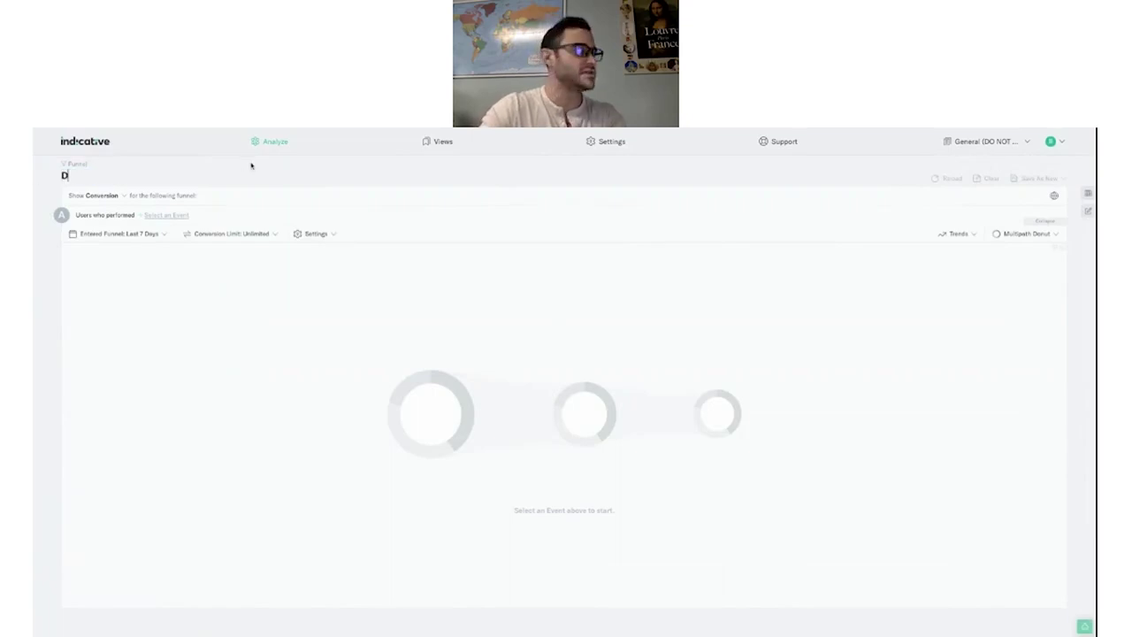
{"action": "type", "text": "oes the app drive conversion?"}
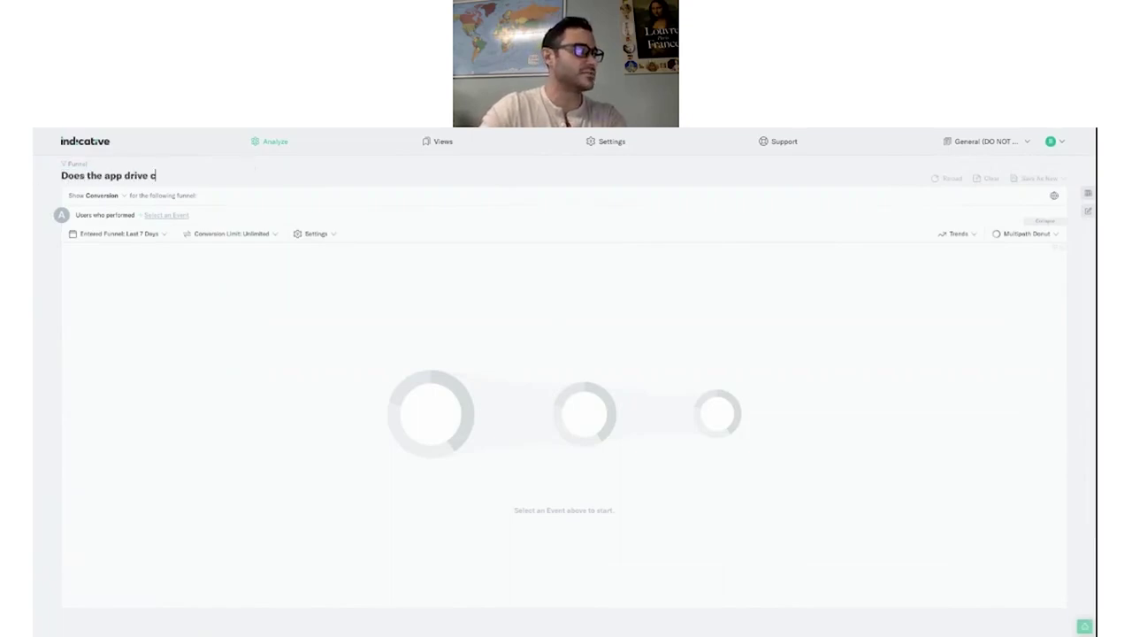
- Add Create Profile, Download App and Open PetCam as the first three funnel steps
{"action": "left_click", "coordinate": [180, 216]}
{"action": "type", "text": "cre"}
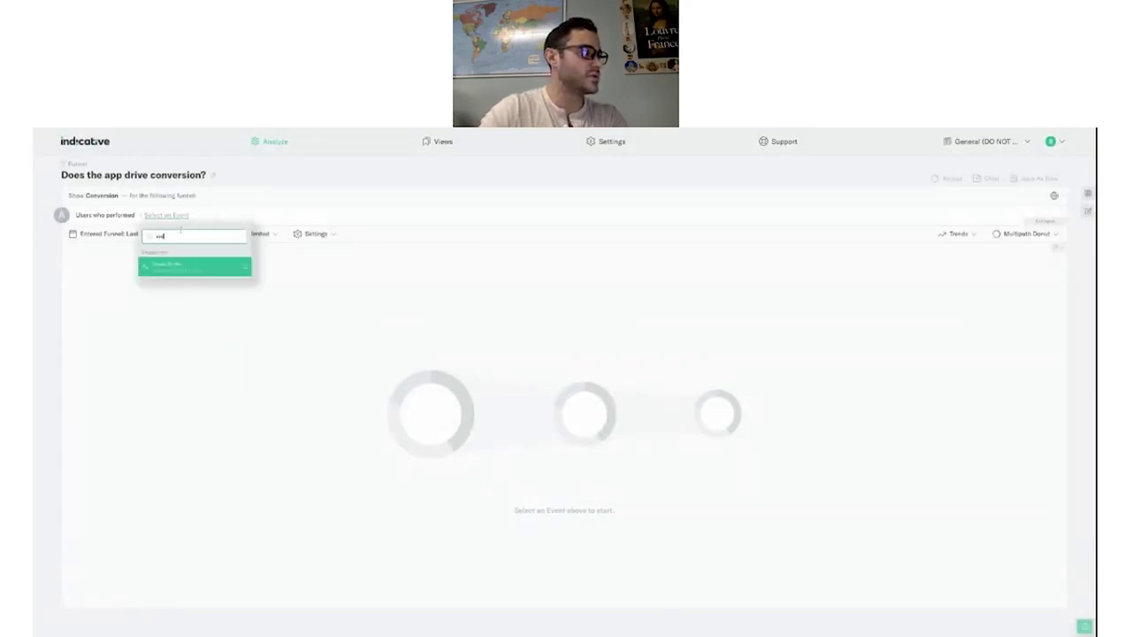
{"action": "left_click", "coordinate": [184, 266]}
{"action": "left_click", "coordinate": [154, 251]}
{"action": "type", "text": "down"}
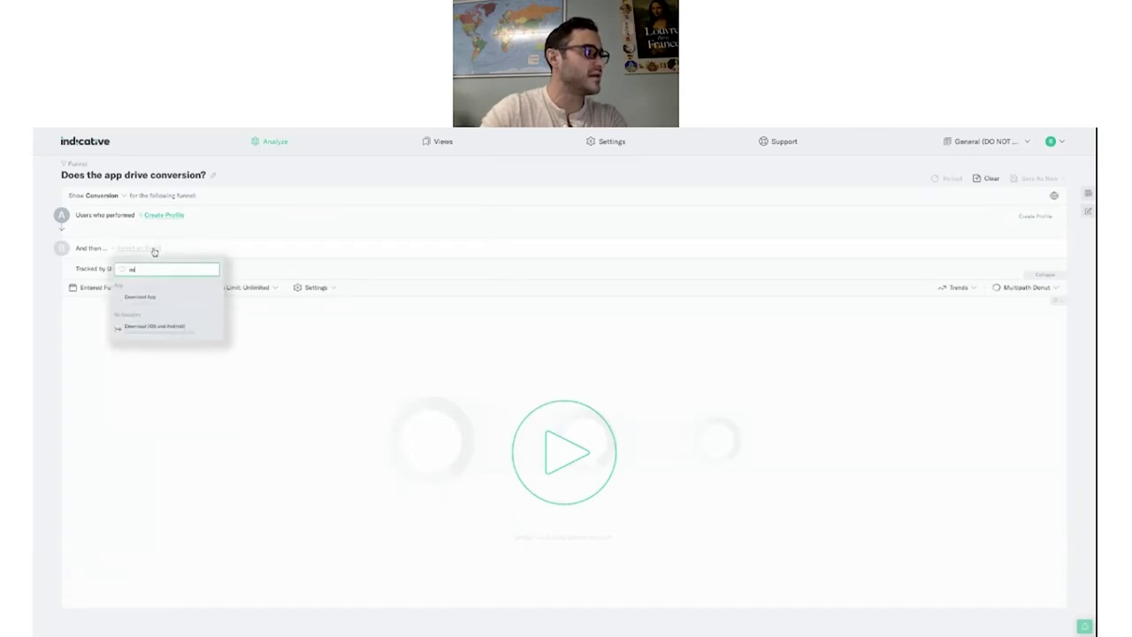
{"action": "left_click", "coordinate": [155, 297]}
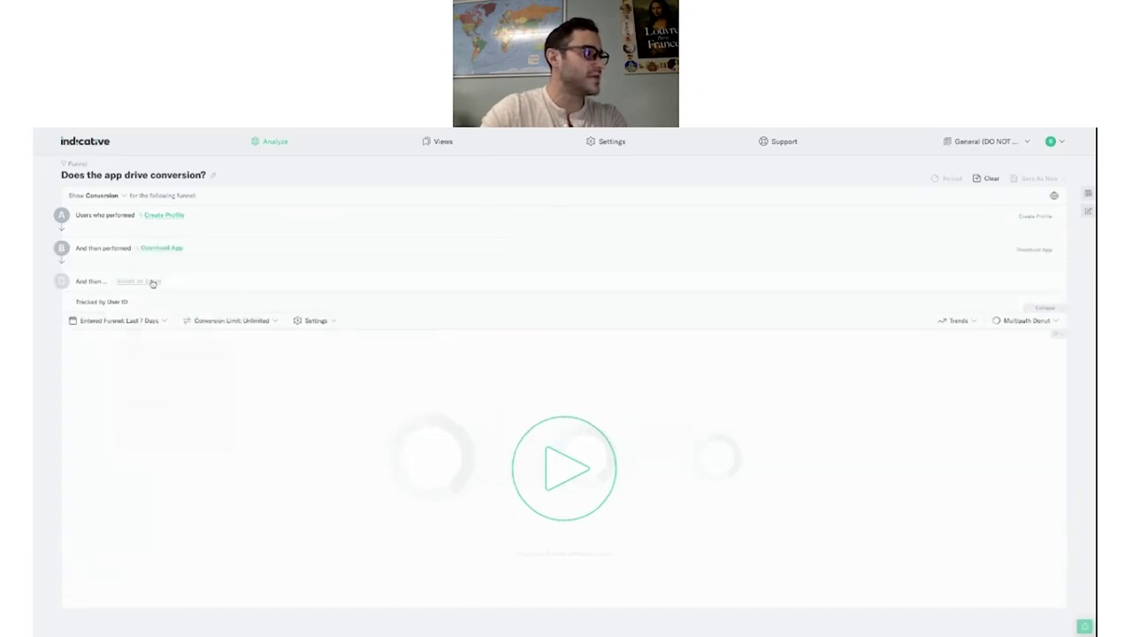
{"action": "left_click", "coordinate": [152, 283]}
{"action": "type", "text": "open"}
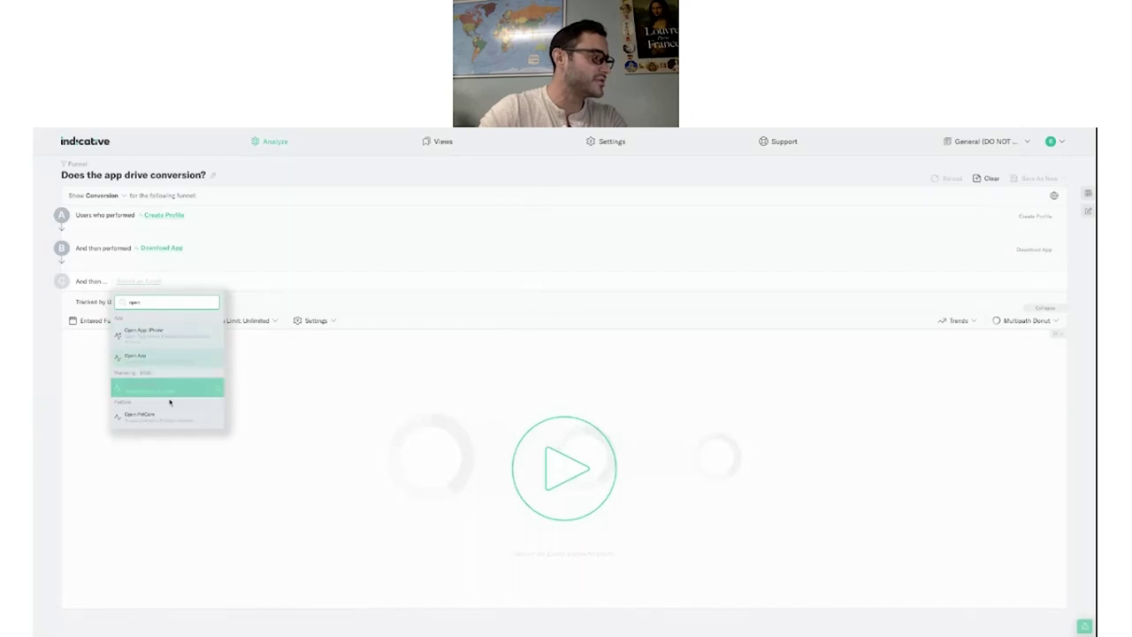
{"action": "left_click", "coordinate": [170, 414]}
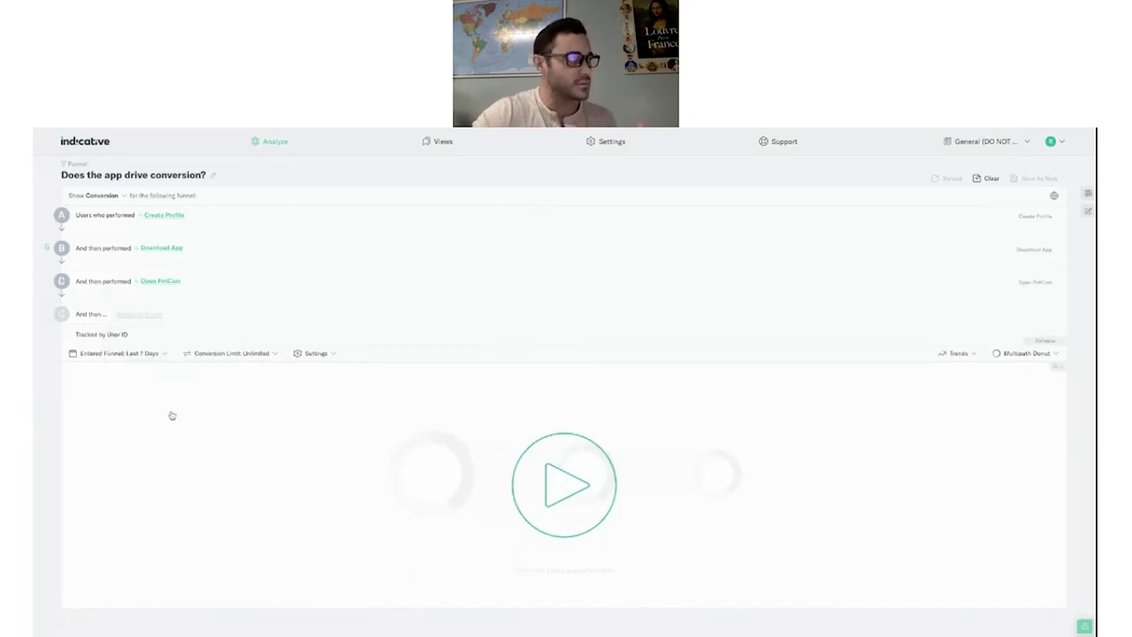
- Add Subscribe as the fourth step, make Download App optional, and run the funnel
{"action": "left_click", "coordinate": [146, 316]}
{"action": "type", "text": "sub"}
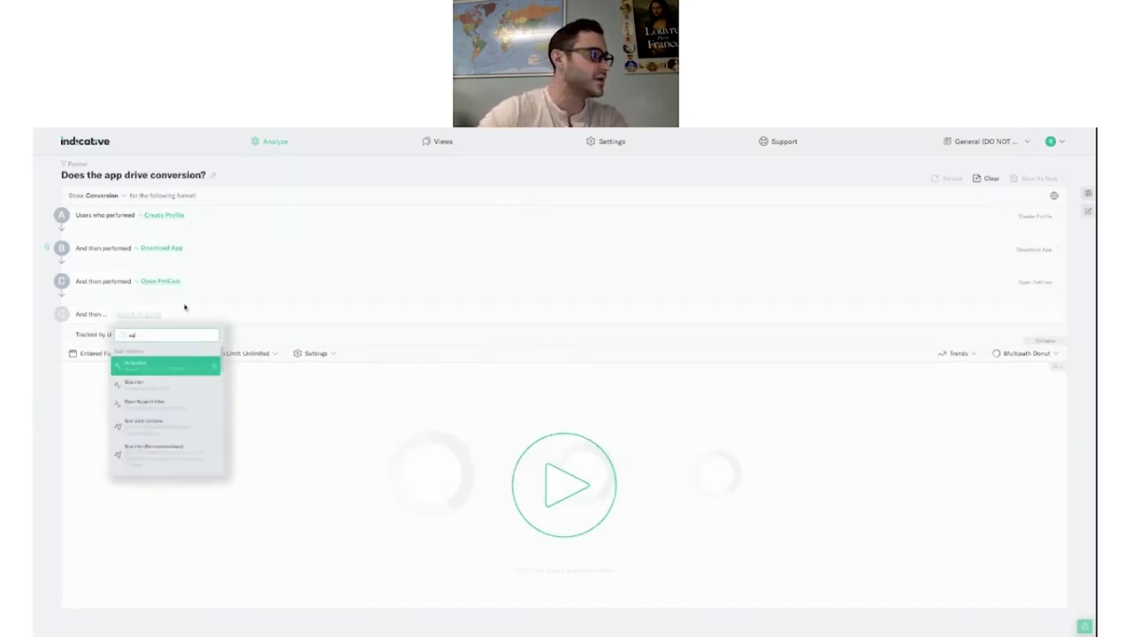
{"action": "left_click", "coordinate": [179, 368]}
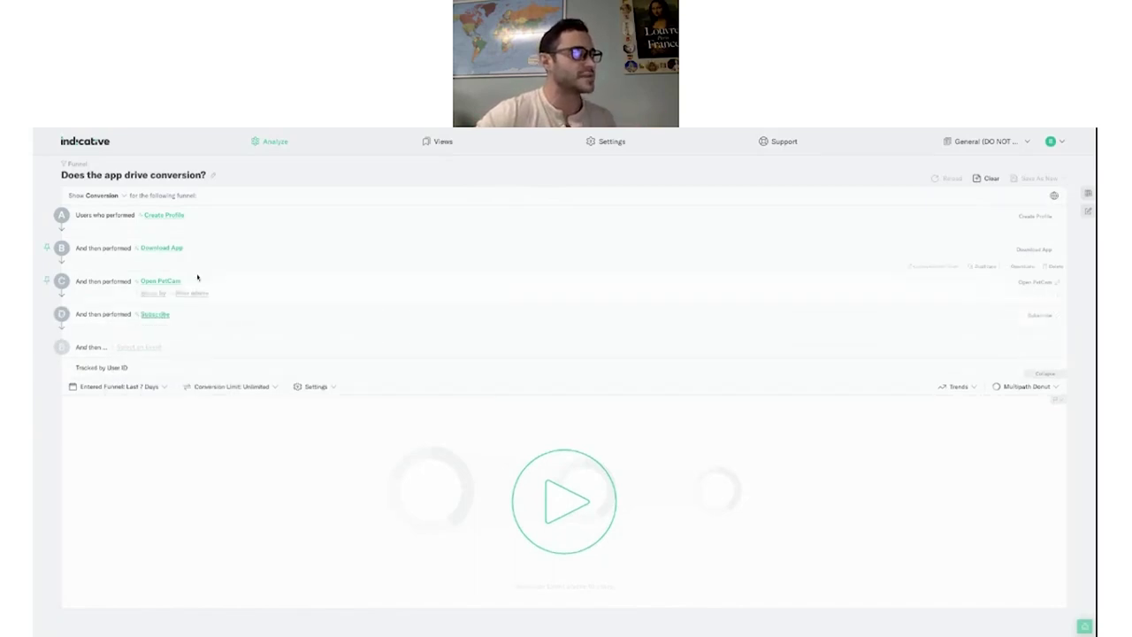
{"action": "left_click", "coordinate": [47, 250]}
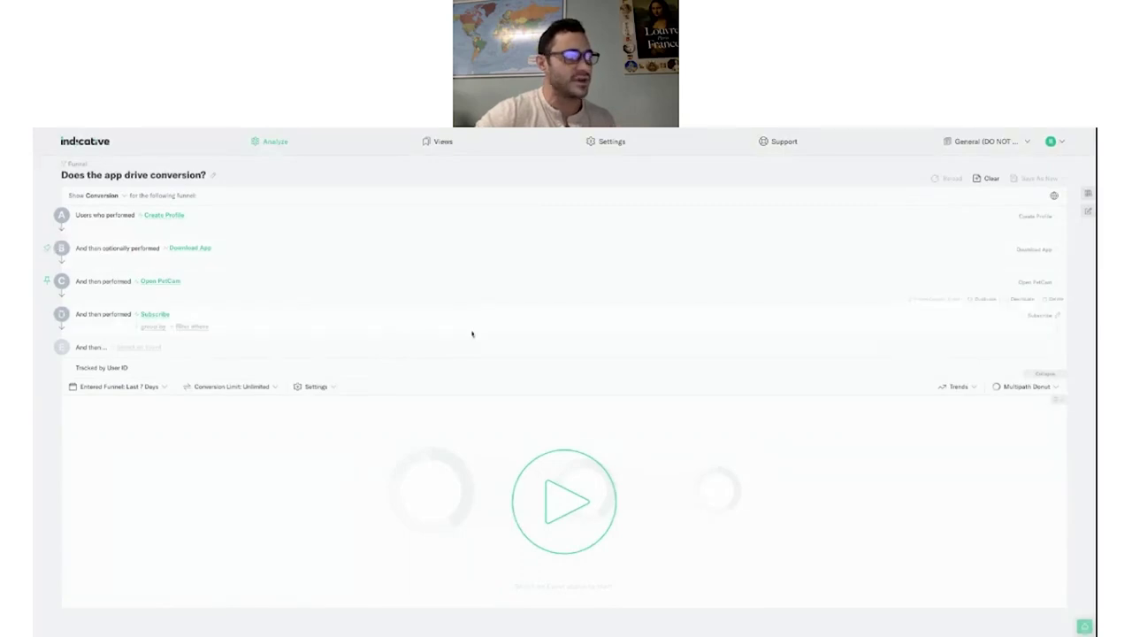
{"action": "left_click", "coordinate": [564, 501]}
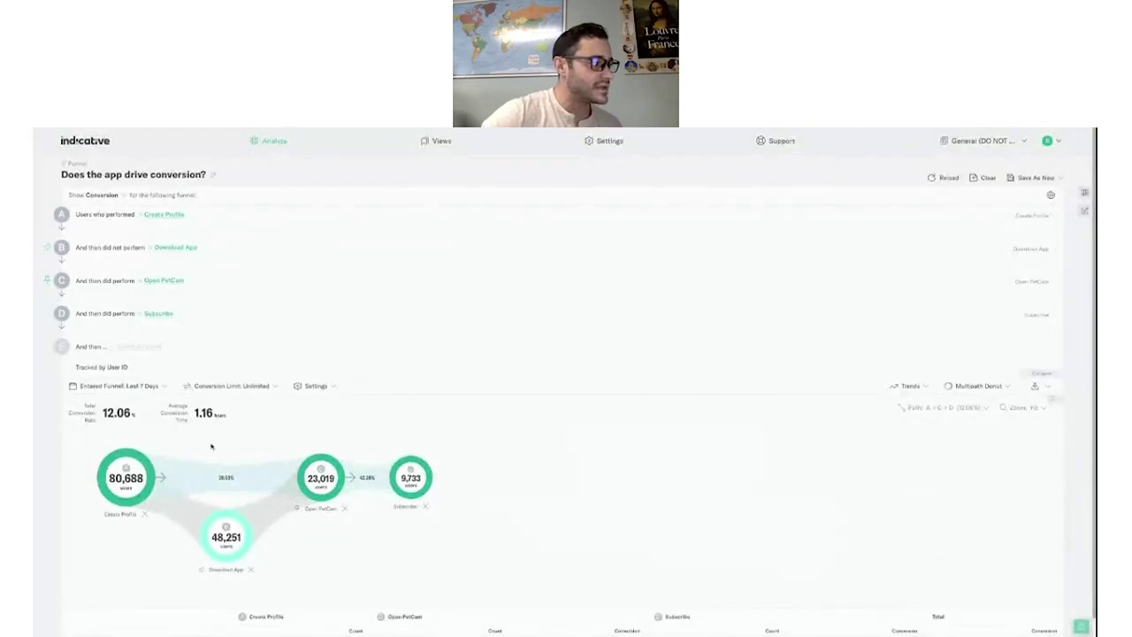
- Show the A→B→C→D path at 21.76% and open Path Insights for the Download App step
{"action": "scroll", "coordinate": [209, 436], "scroll_direction": "down", "scroll_amount": 1}
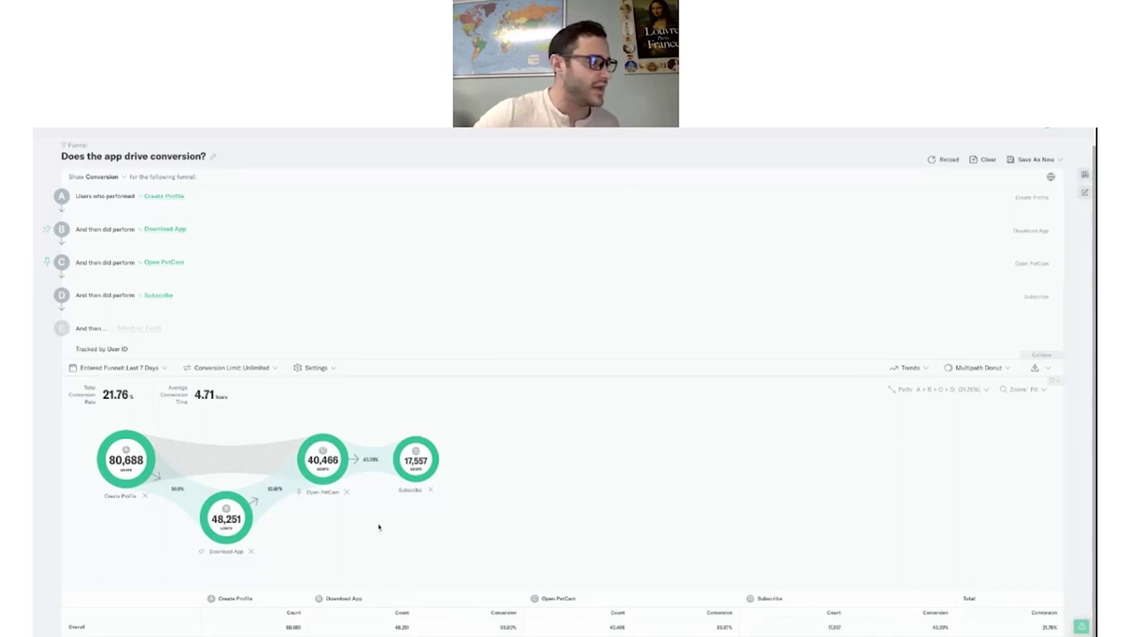
{"action": "left_click", "coordinate": [251, 521]}
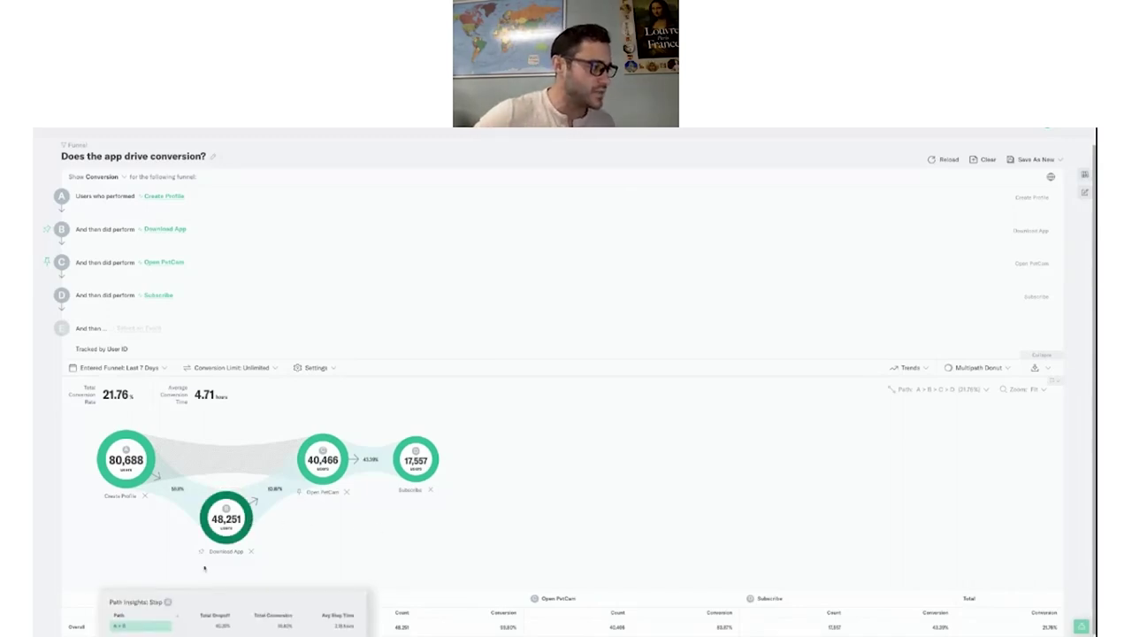
{"action": "left_click", "coordinate": [159, 626]}
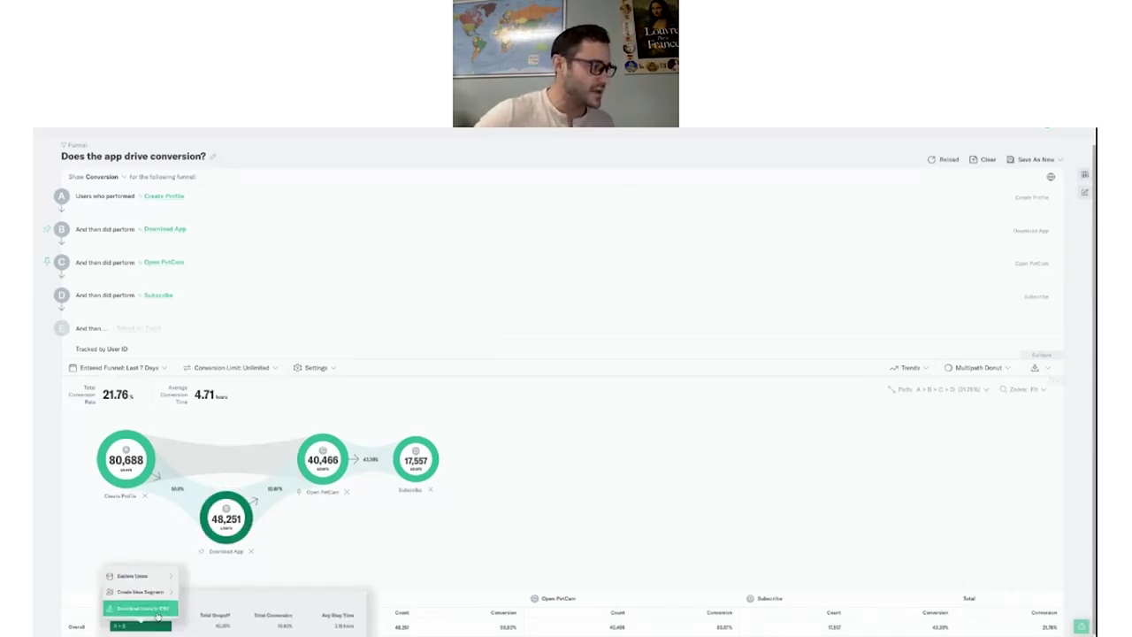
{"action": "mouse_move", "coordinate": [161, 601]}
{"action": "left_click", "coordinate": [198, 591]}
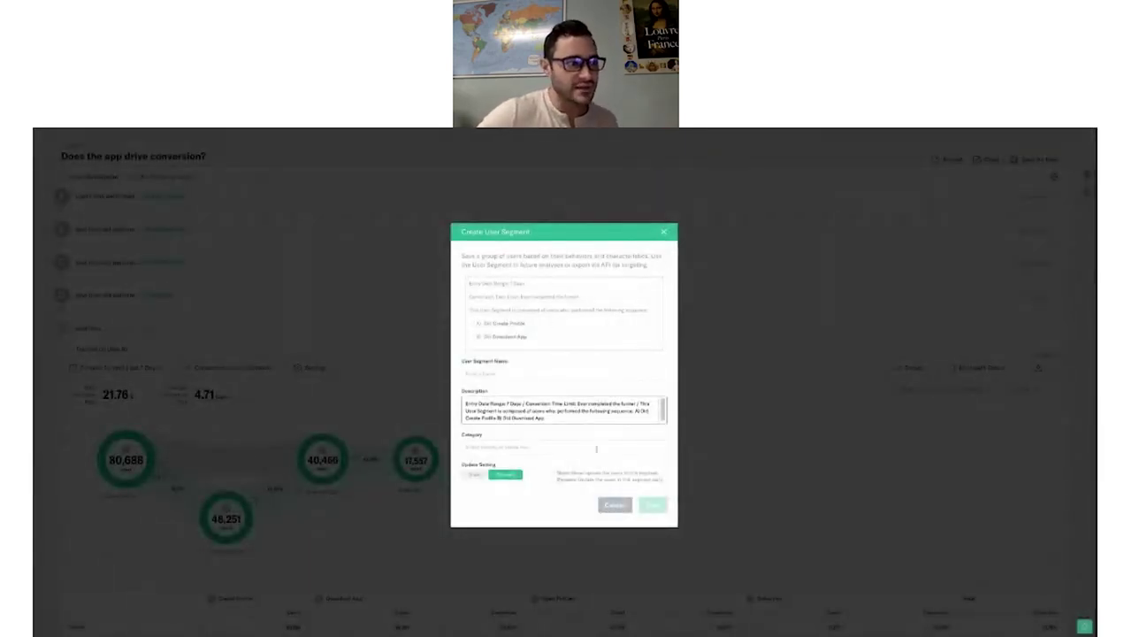
{"action": "left_click", "coordinate": [628, 506]}
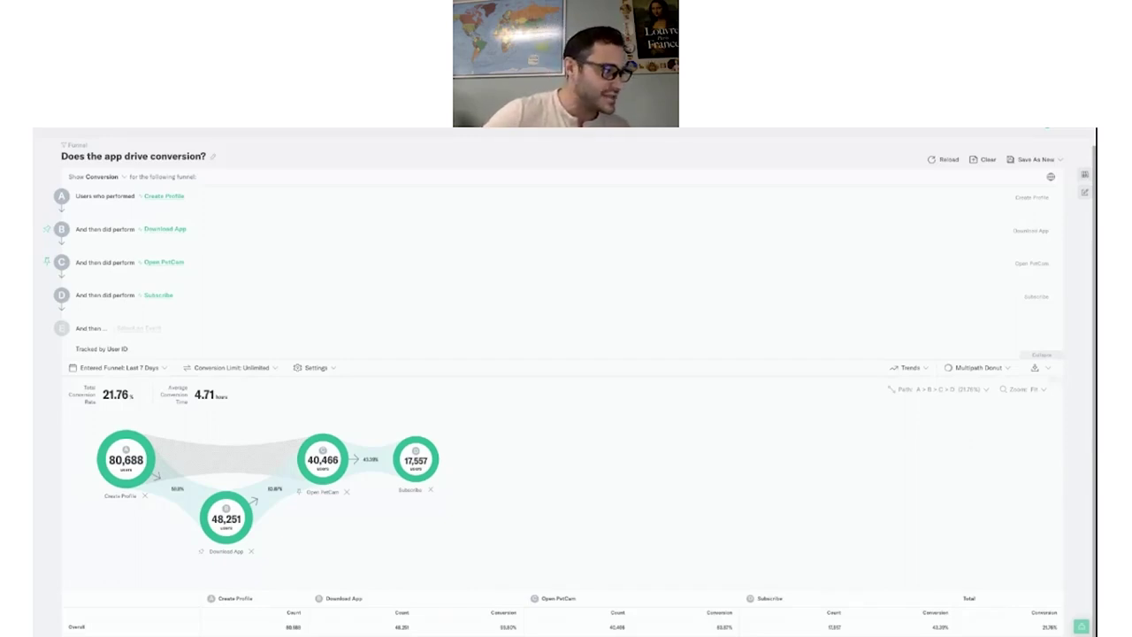
- List the converted users on the A > B path, open one user's timeline and expand its session
{"action": "mouse_move", "coordinate": [160, 616]}
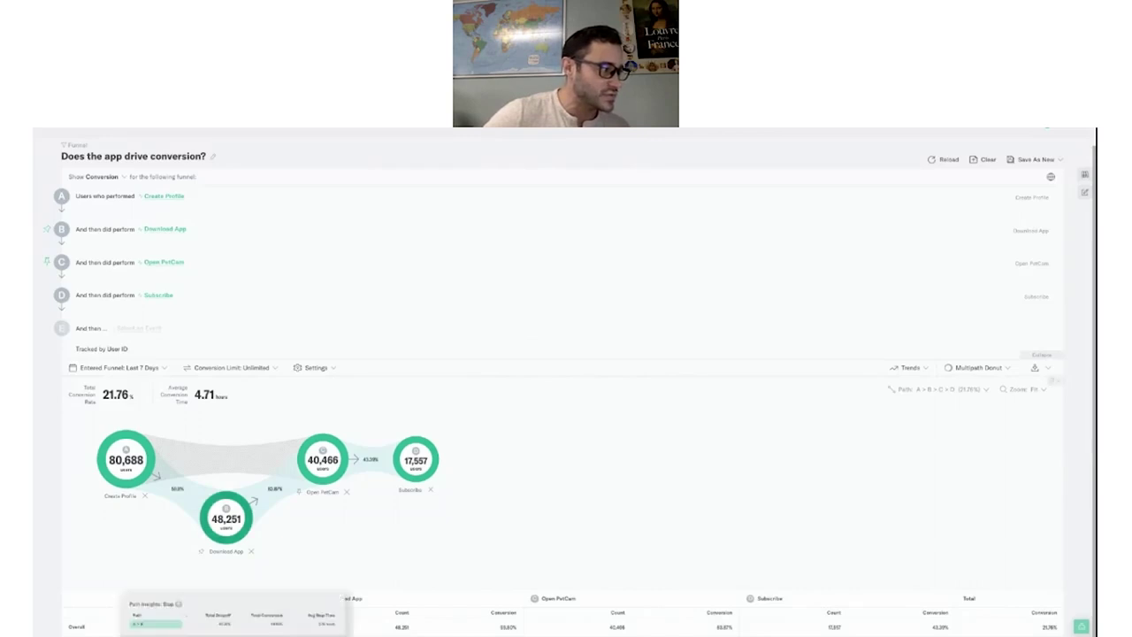
{"action": "left_click", "coordinate": [159, 617]}
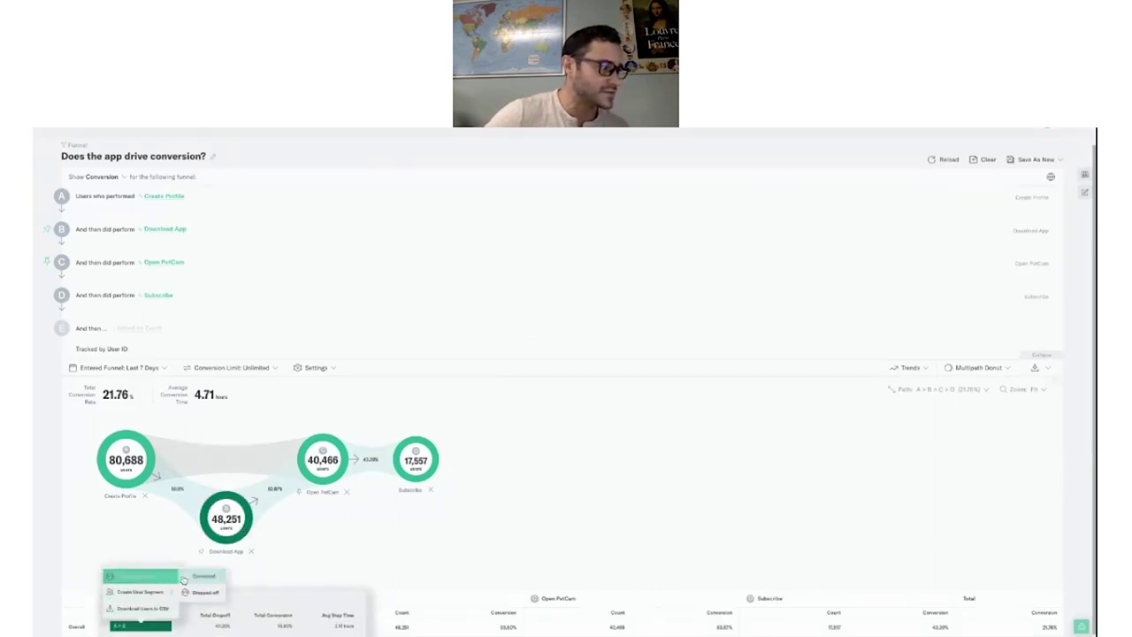
{"action": "left_click", "coordinate": [188, 576]}
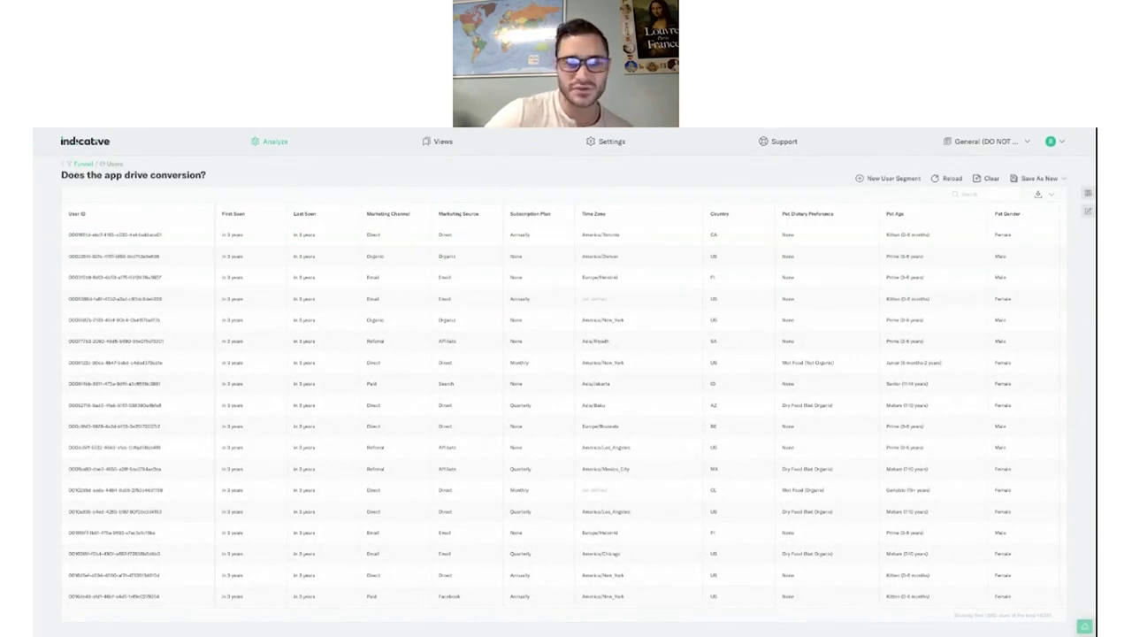
{"action": "left_click", "coordinate": [161, 329]}
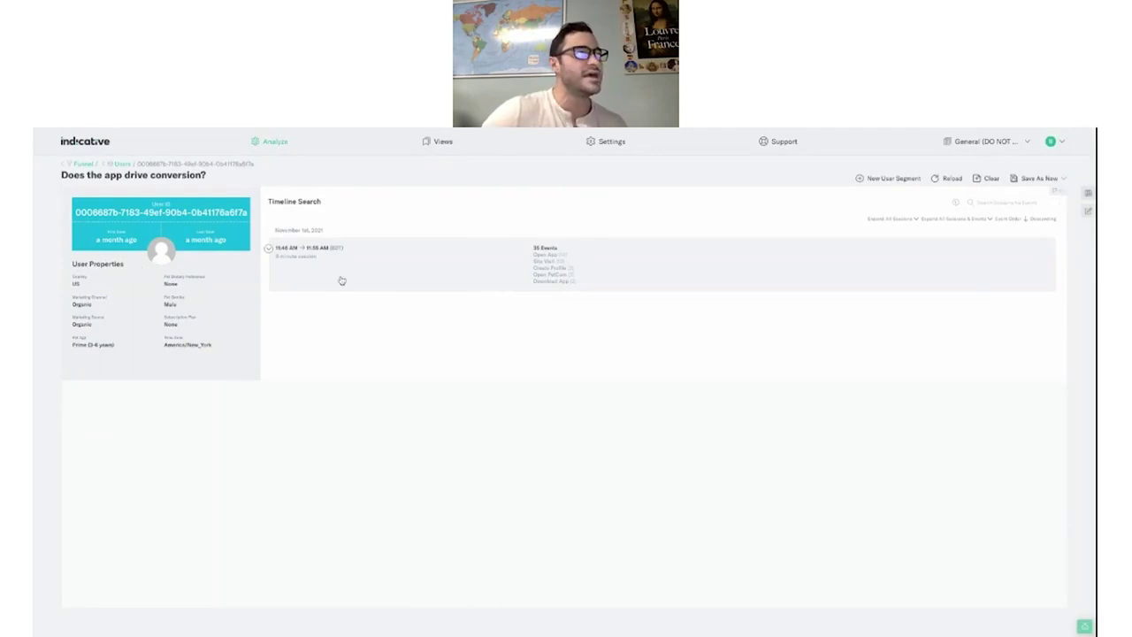
{"action": "left_click", "coordinate": [420, 270]}
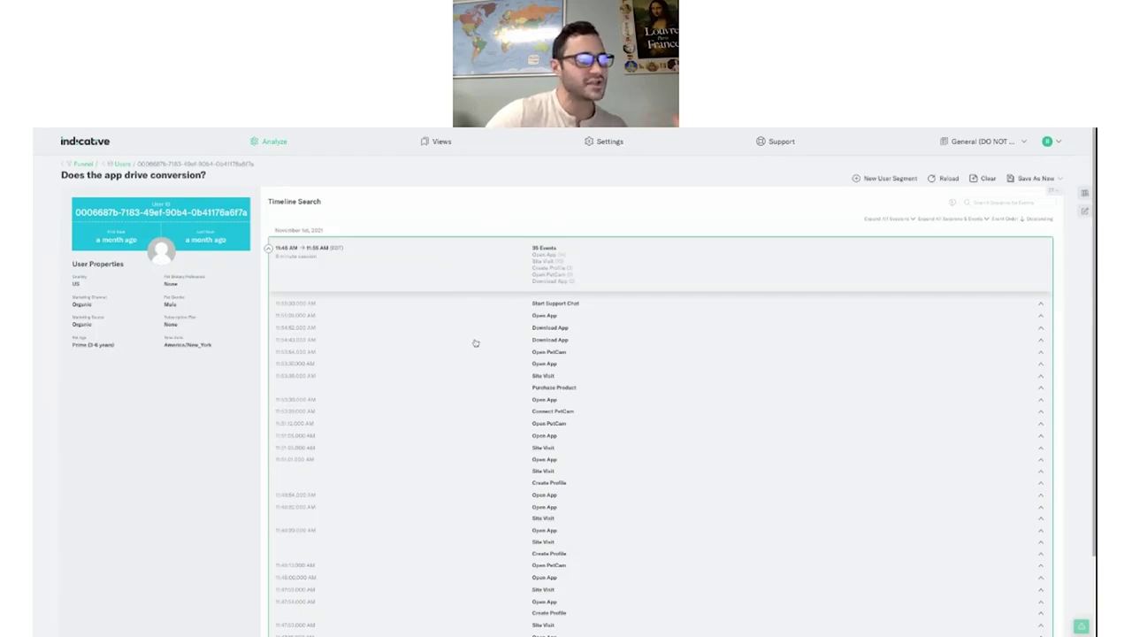
- Show the Open App event details, scroll through the timeline, then return to the funnel report
{"action": "scroll", "coordinate": [478, 342], "scroll_direction": "down", "scroll_amount": 1}
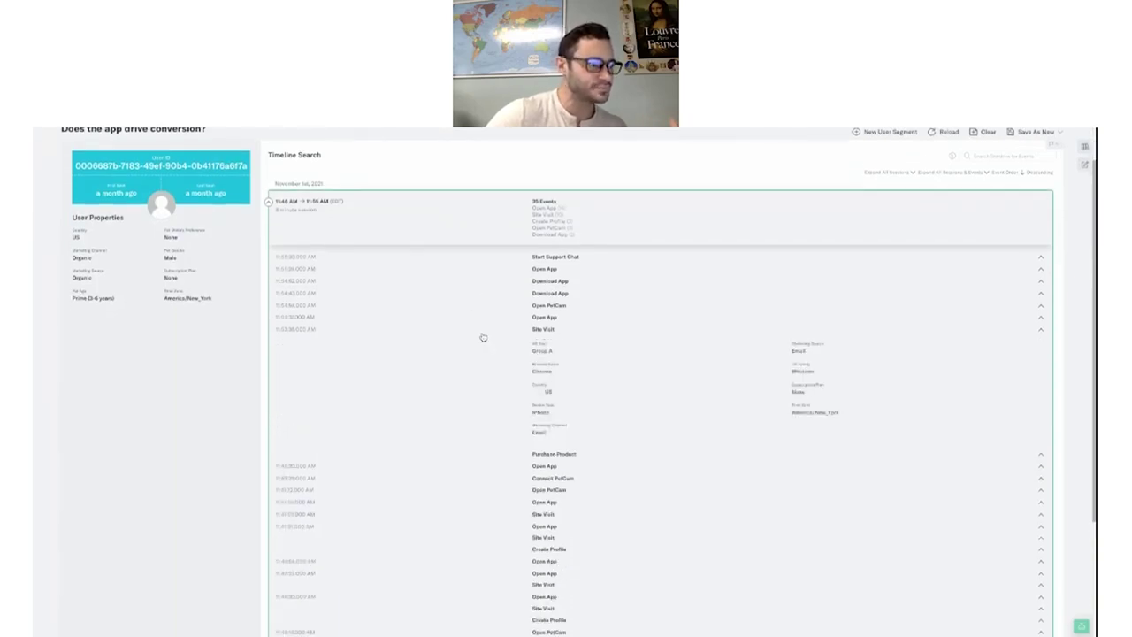
{"action": "left_click", "coordinate": [505, 466]}
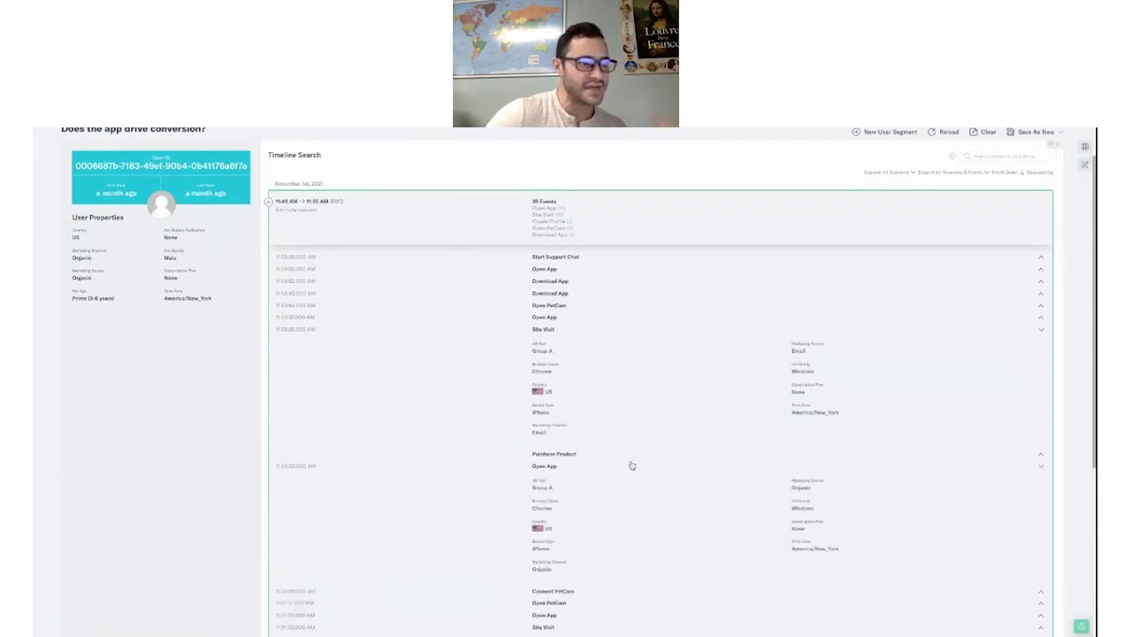
{"action": "scroll", "coordinate": [635, 462], "scroll_direction": "down", "scroll_amount": 1}
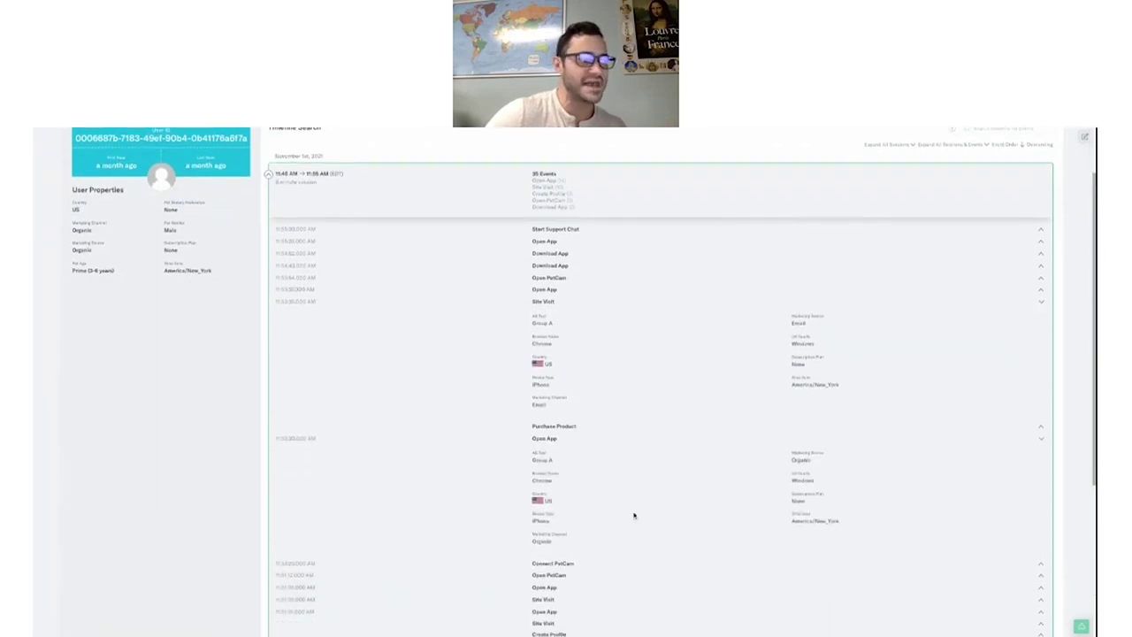
{"action": "scroll", "coordinate": [637, 511], "scroll_direction": "down", "scroll_amount": 8}
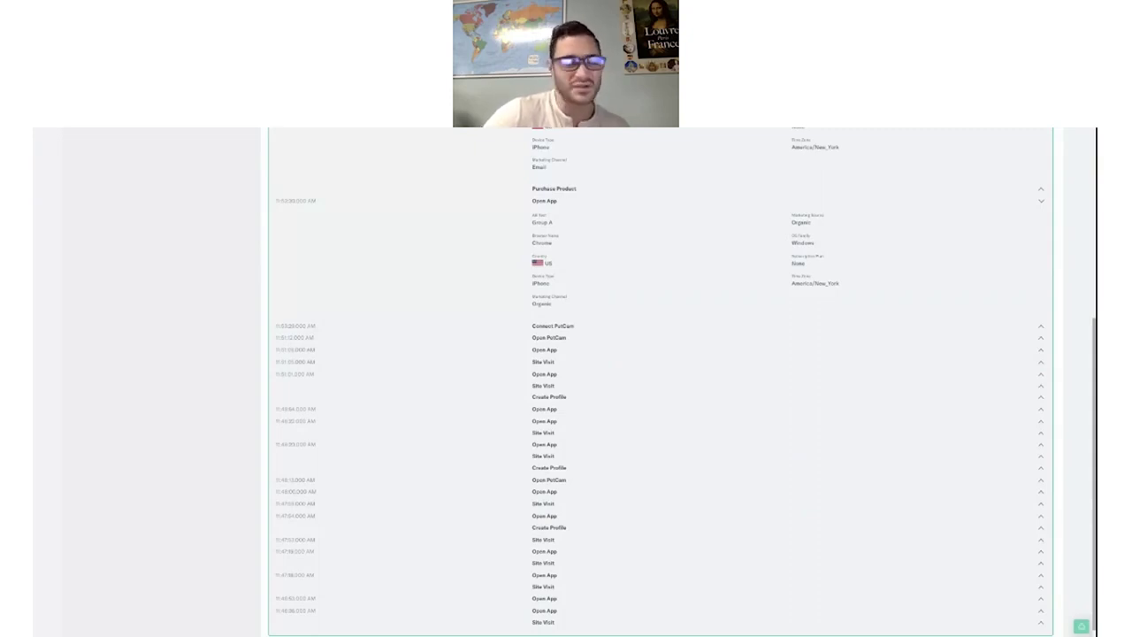
{"action": "scroll", "coordinate": [448, 291], "scroll_direction": "up", "scroll_amount": 10}
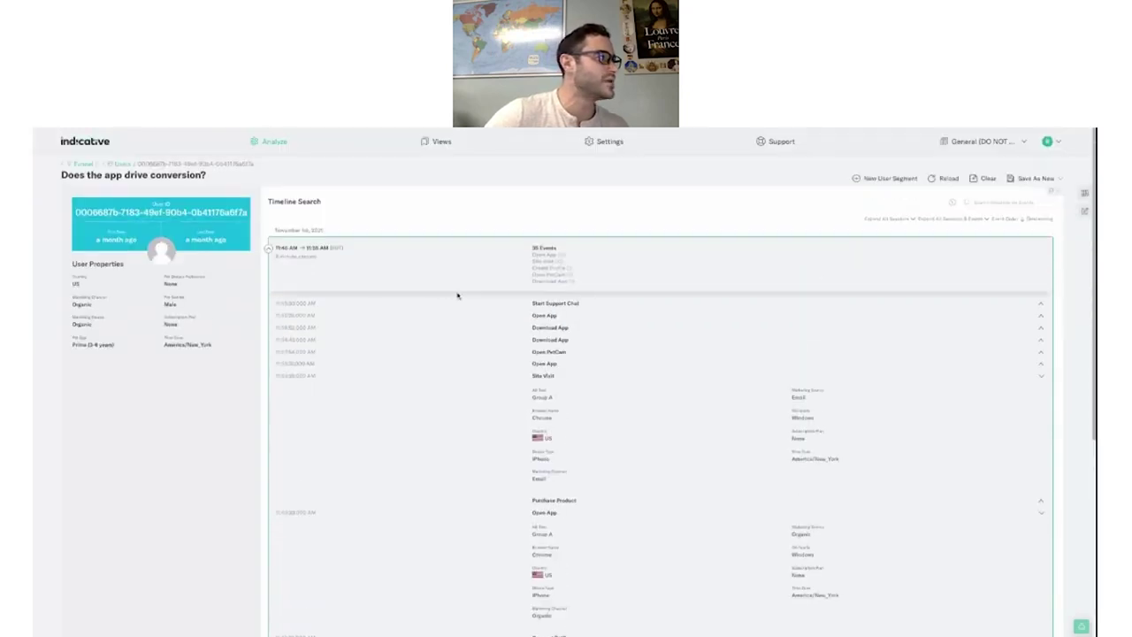
{"action": "left_click", "coordinate": [120, 166]}
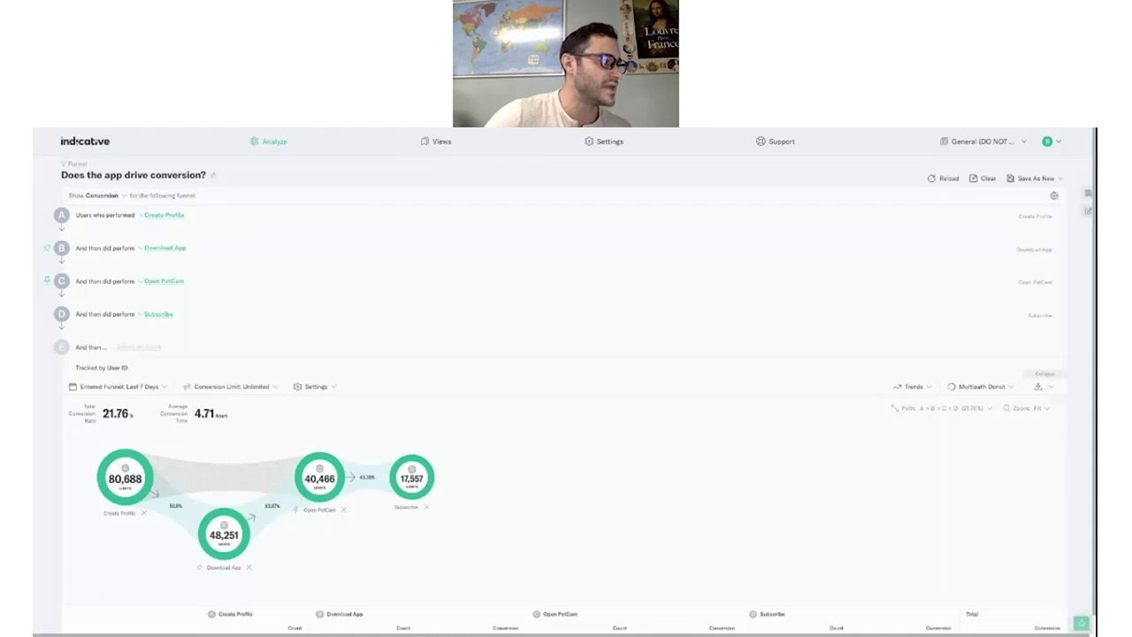
- Start a user segment from the A > B path's converted users, cancel it, then bring up Views
{"action": "mouse_move", "coordinate": [224, 535]}
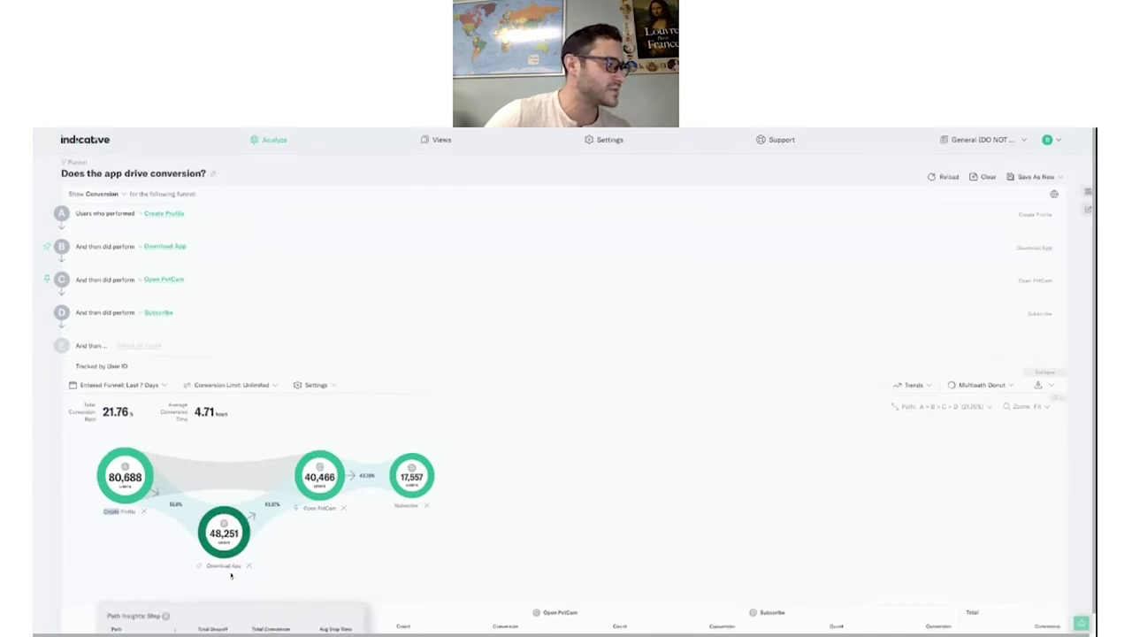
{"action": "scroll", "coordinate": [158, 619], "scroll_direction": "down", "scroll_amount": 1}
{"action": "left_click", "coordinate": [157, 630]}
{"action": "mouse_move", "coordinate": [141, 596]}
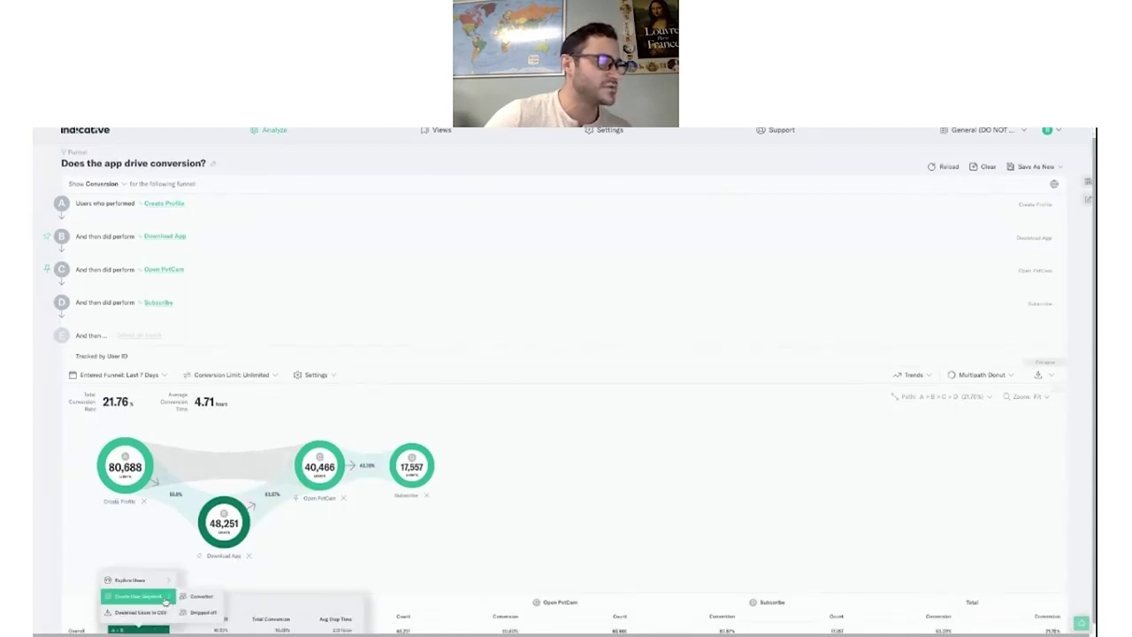
{"action": "left_click", "coordinate": [199, 596]}
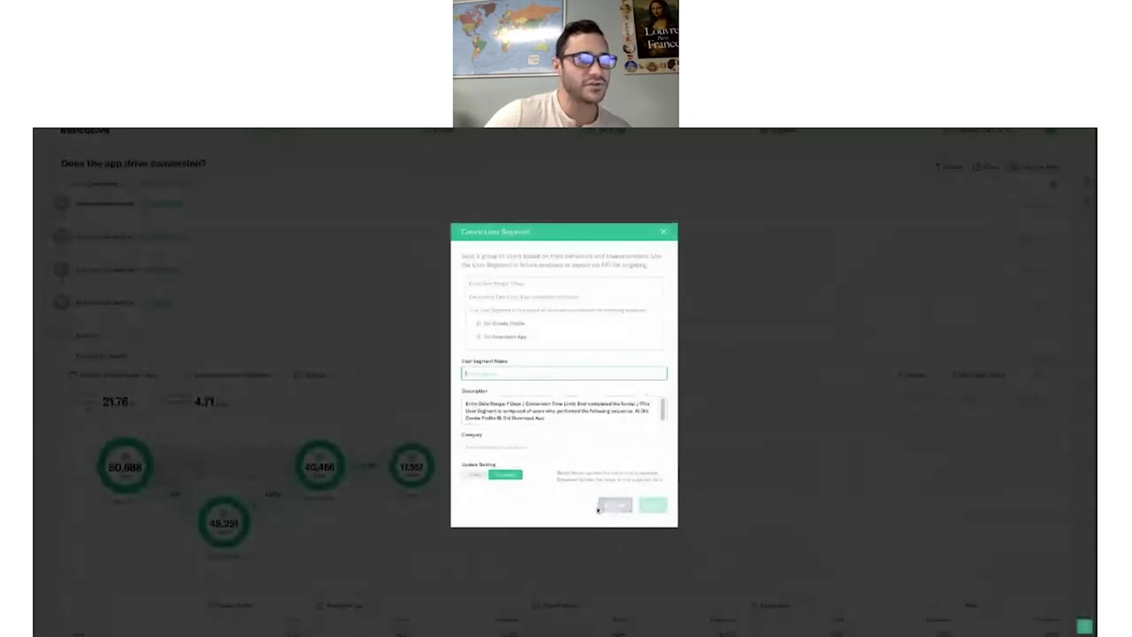
{"action": "left_click", "coordinate": [616, 505]}
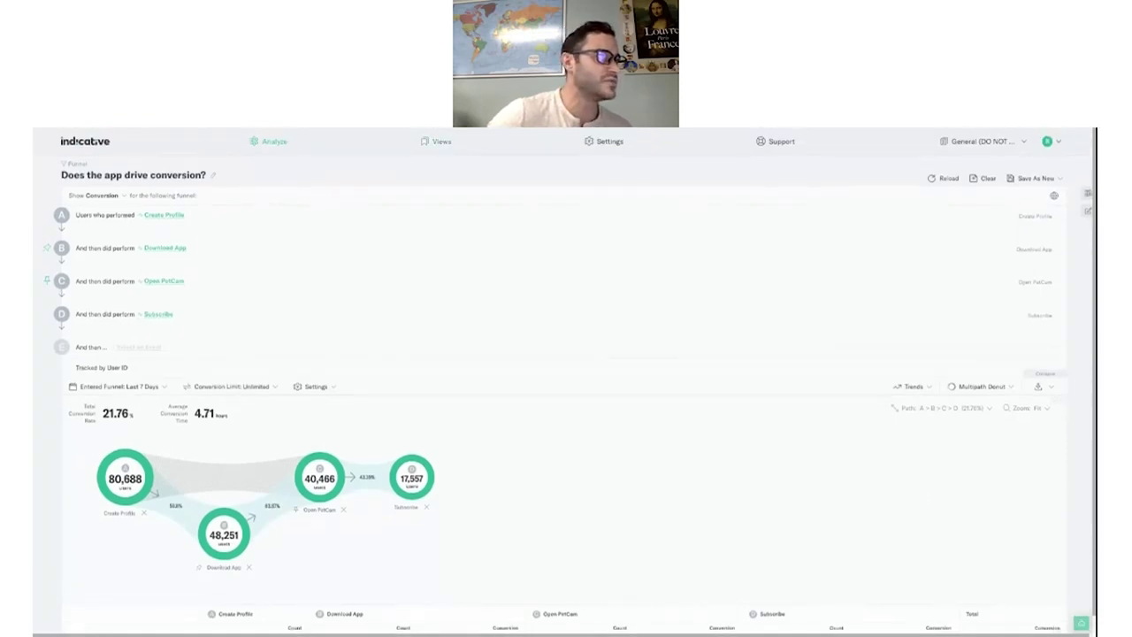
{"action": "left_click", "coordinate": [438, 142]}
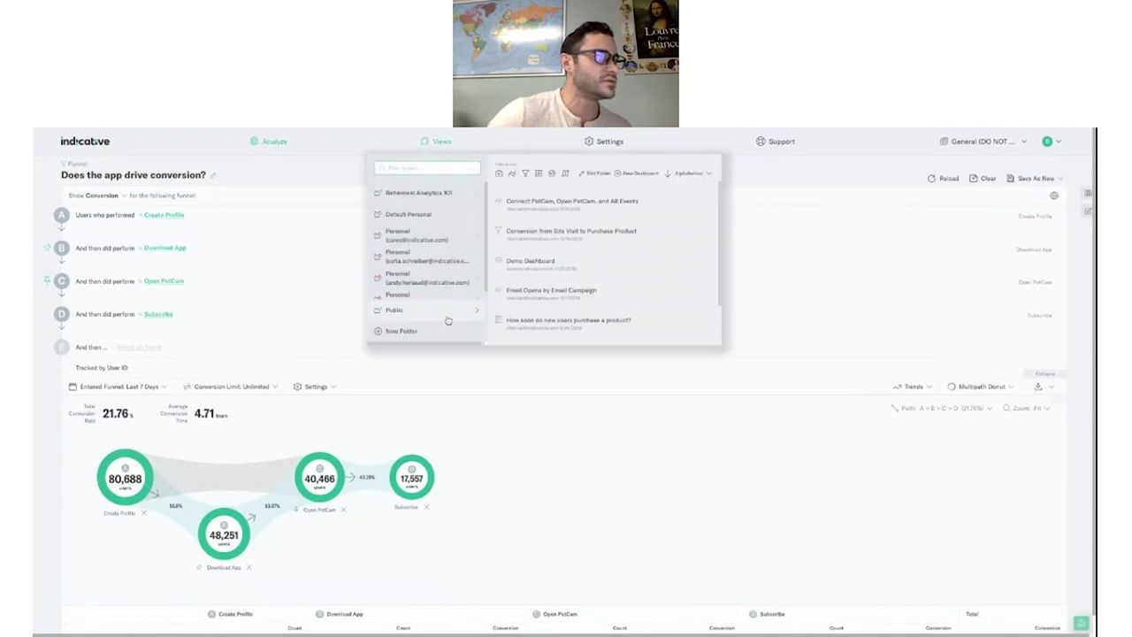
- Open the Public folder's Product Dashboard, browse its charts, then switch back to the presentation
{"action": "left_click", "coordinate": [448, 318]}
{"action": "left_click", "coordinate": [593, 330]}
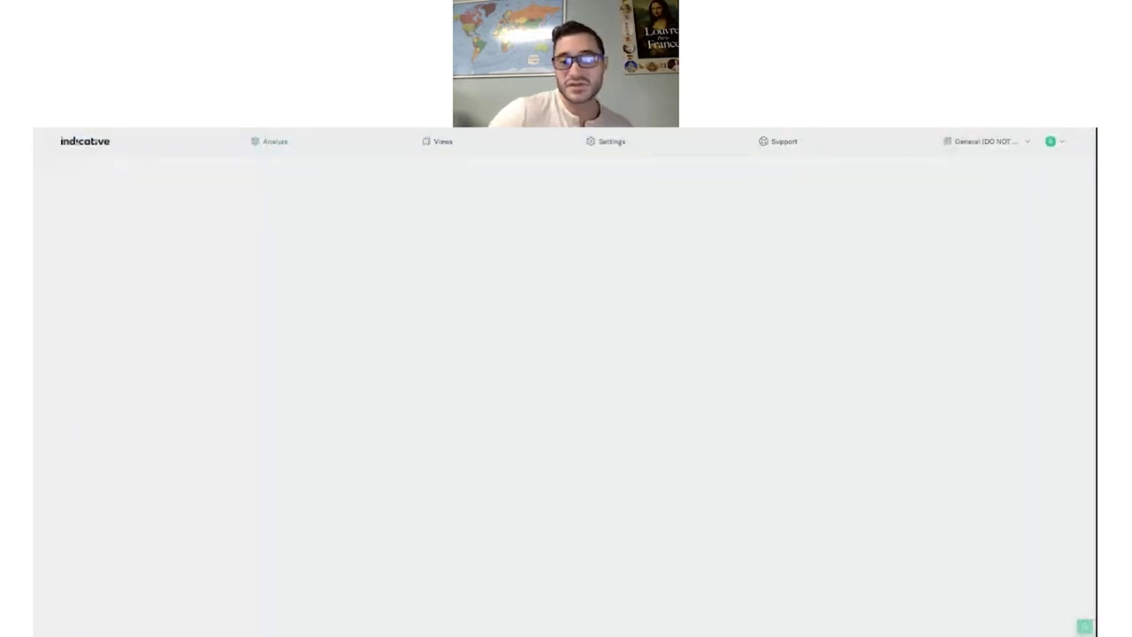
{"action": "scroll", "coordinate": [780, 377], "scroll_direction": "down", "scroll_amount": 5}
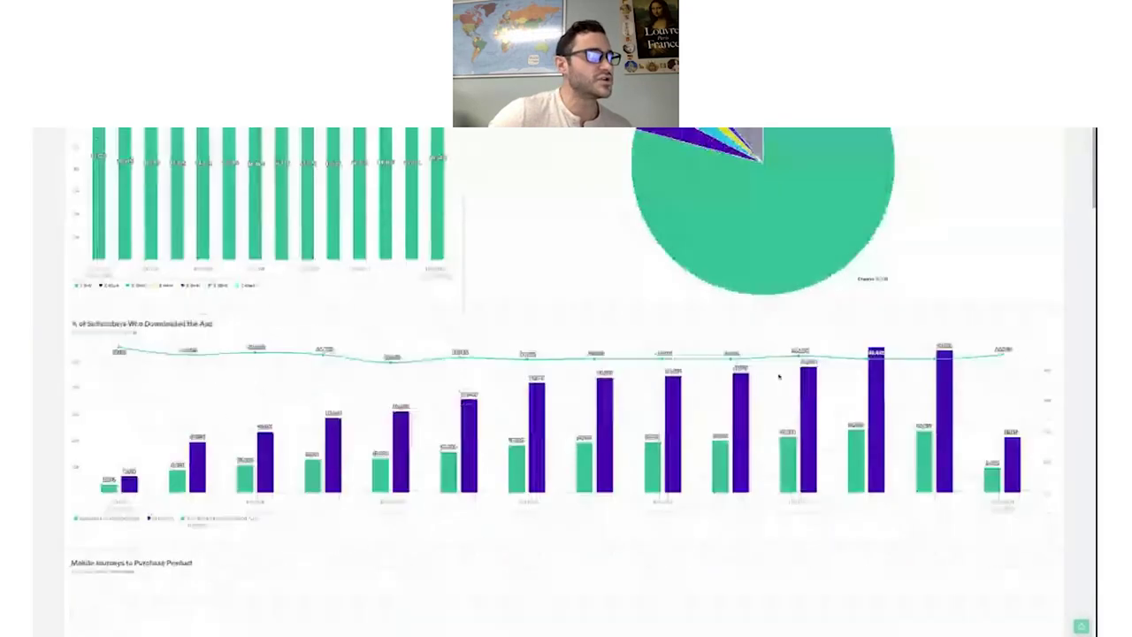
{"action": "scroll", "coordinate": [779, 377], "scroll_direction": "down", "scroll_amount": 4}
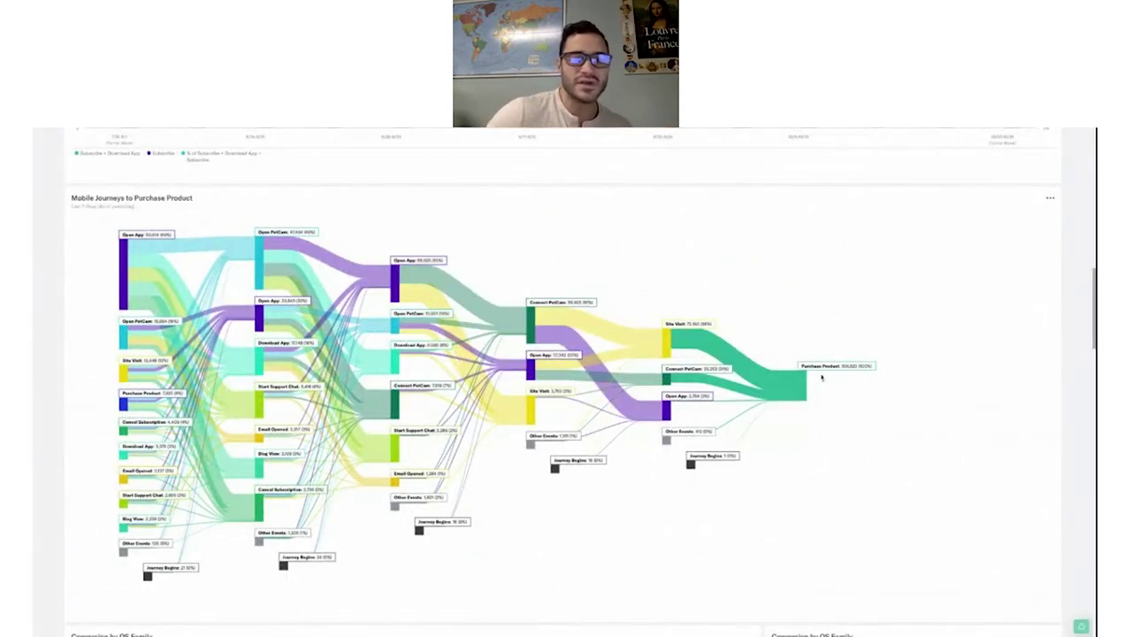
{"action": "scroll", "coordinate": [707, 434], "scroll_direction": "down", "scroll_amount": 4}
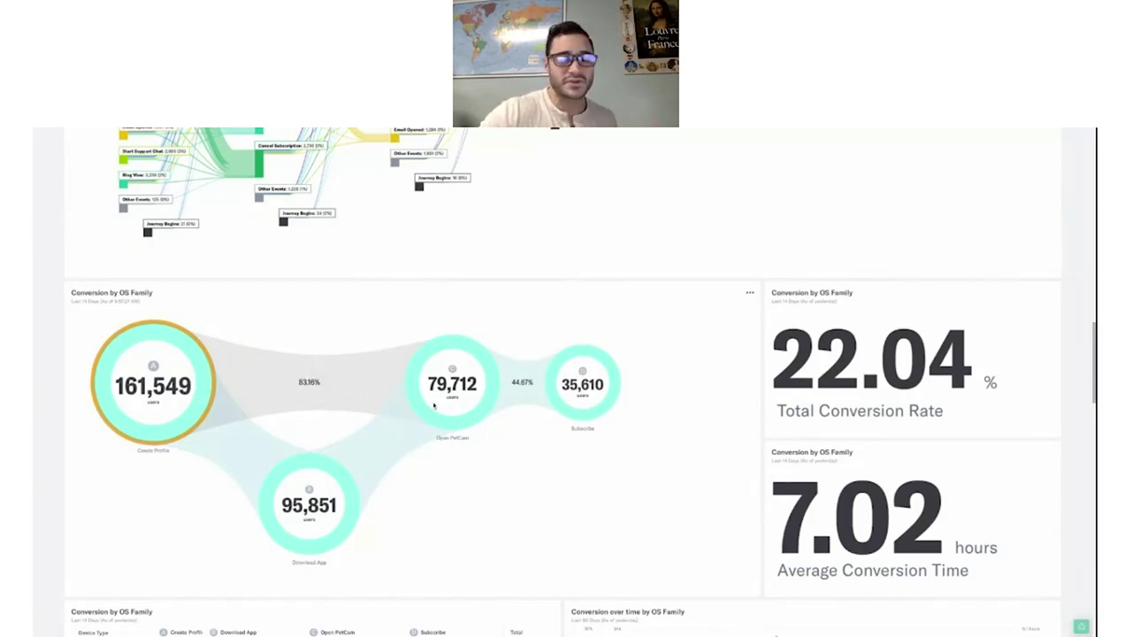
{"action": "scroll", "coordinate": [434, 406], "scroll_direction": "up", "scroll_amount": 4}
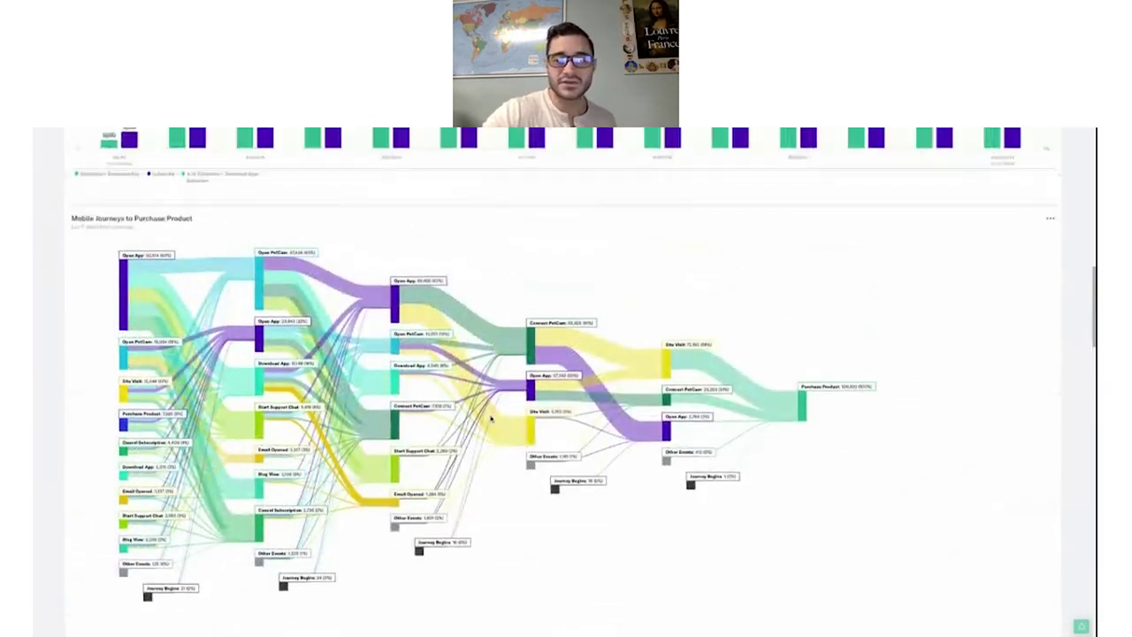
{"action": "scroll", "coordinate": [542, 341], "scroll_direction": "up", "scroll_amount": 1}
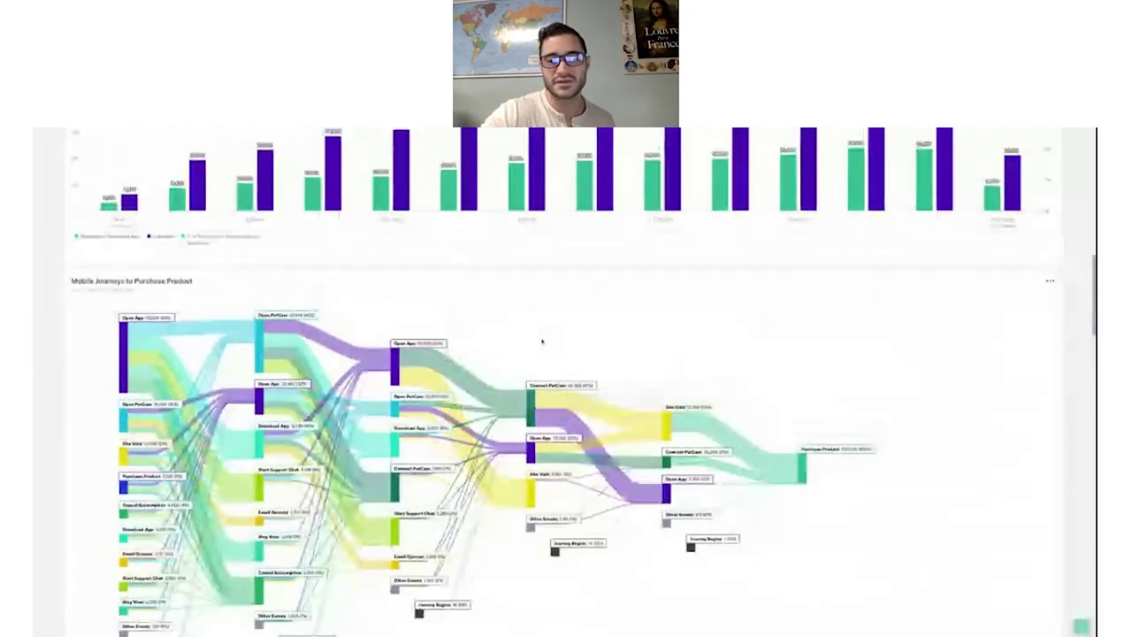
{"action": "scroll", "coordinate": [667, 306], "scroll_direction": "up", "scroll_amount": 1}
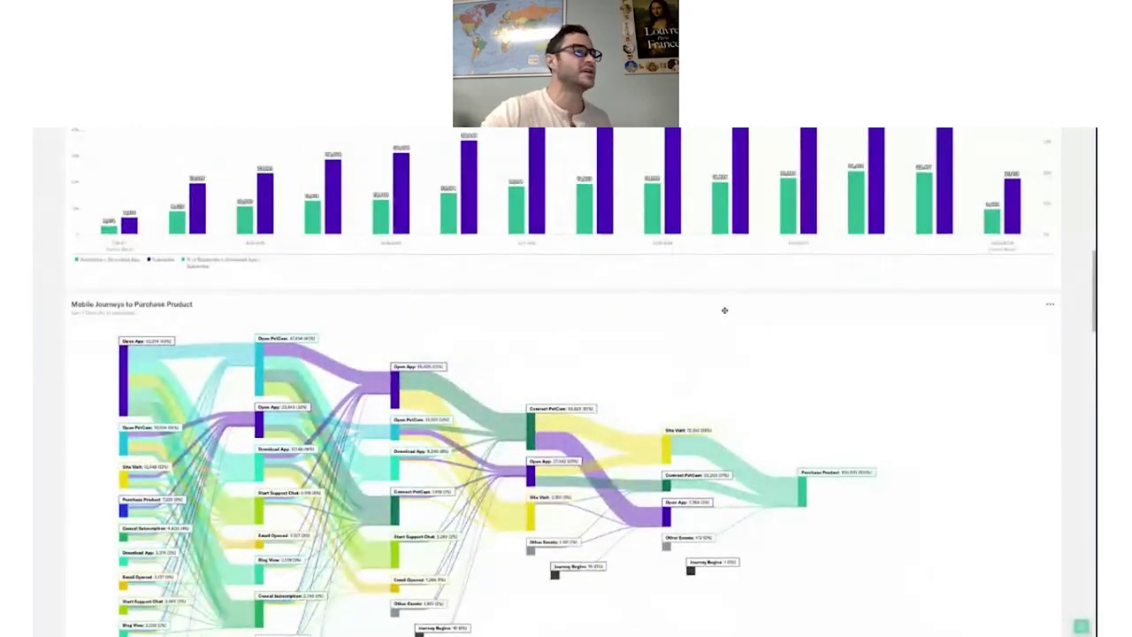
{"action": "scroll", "coordinate": [724, 310], "scroll_direction": "up", "scroll_amount": 5}
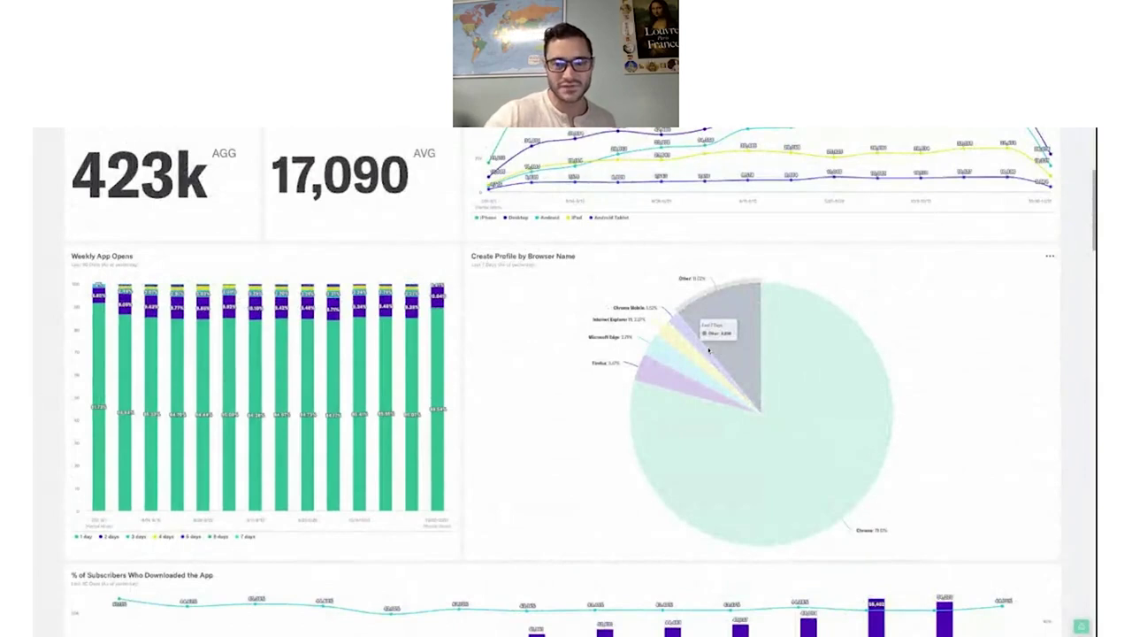
{"action": "scroll", "coordinate": [627, 392], "scroll_direction": "up", "scroll_amount": 1}
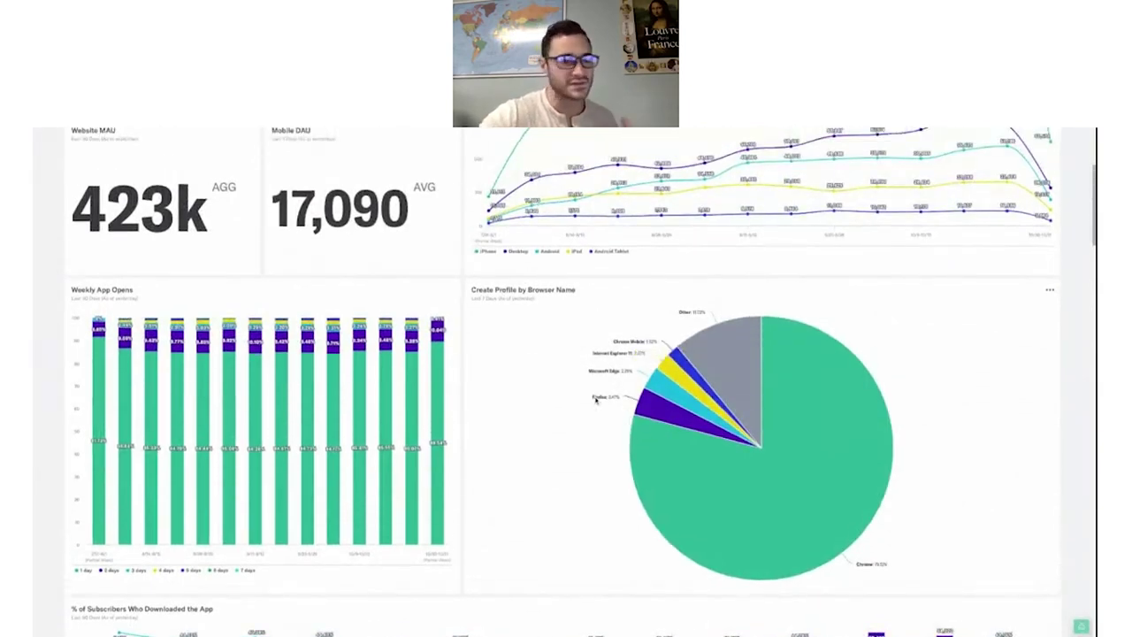
{"action": "scroll", "coordinate": [759, 321], "scroll_direction": "up", "scroll_amount": 1}
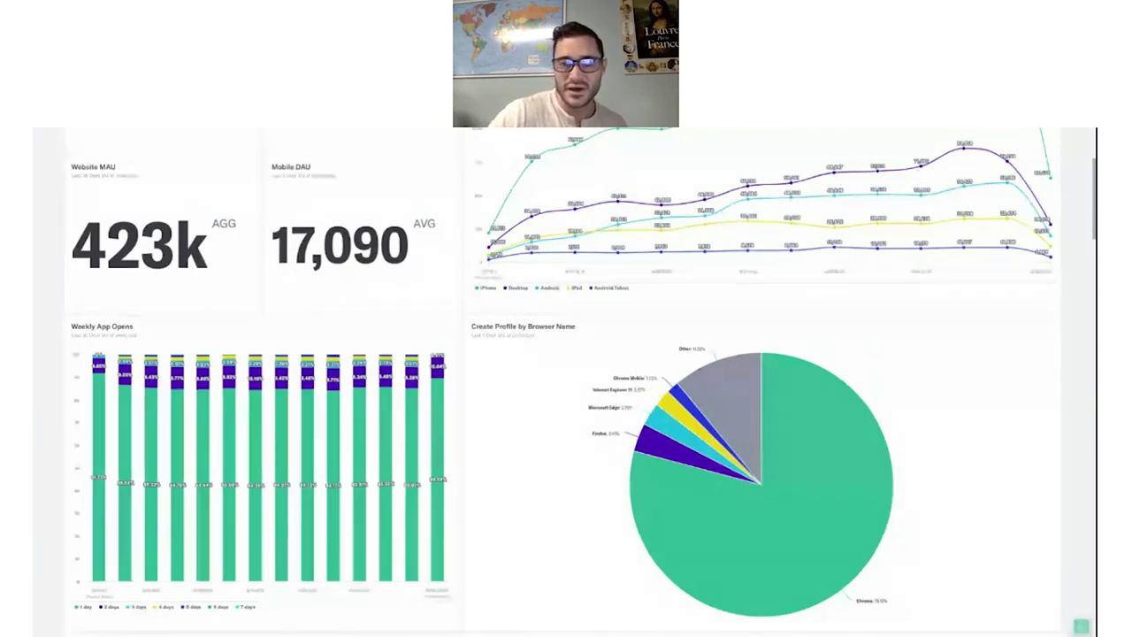
{"action": "key", "text": "alt+Tab"}
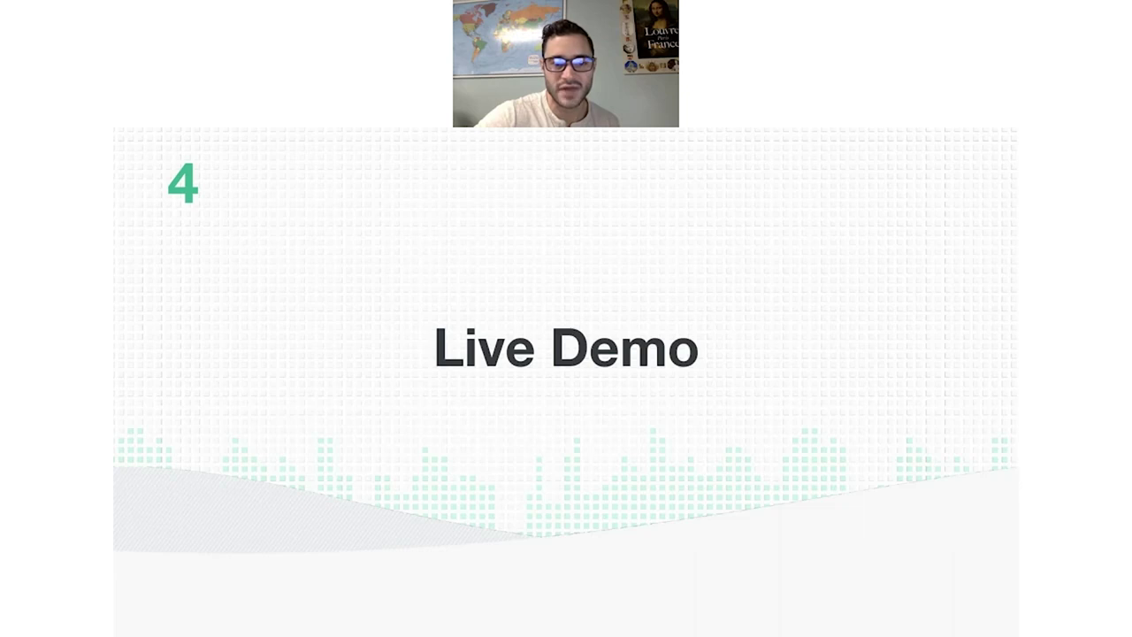
- Advance to the pricing slide showing Standard, Growth and Enterprise plans
{"action": "key", "text": "Right"}
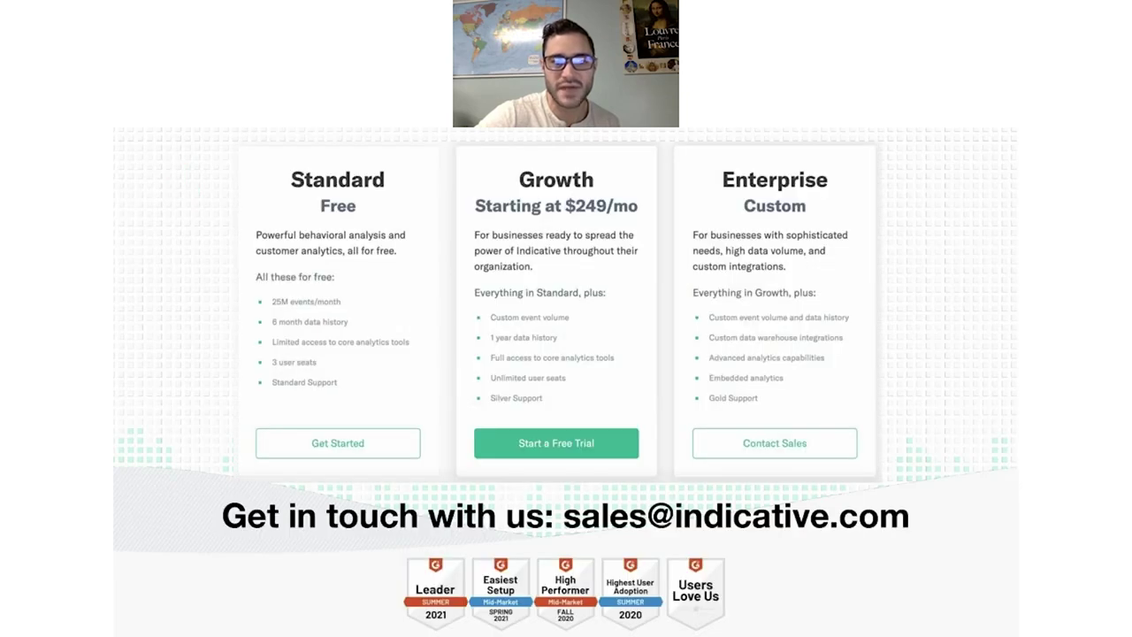